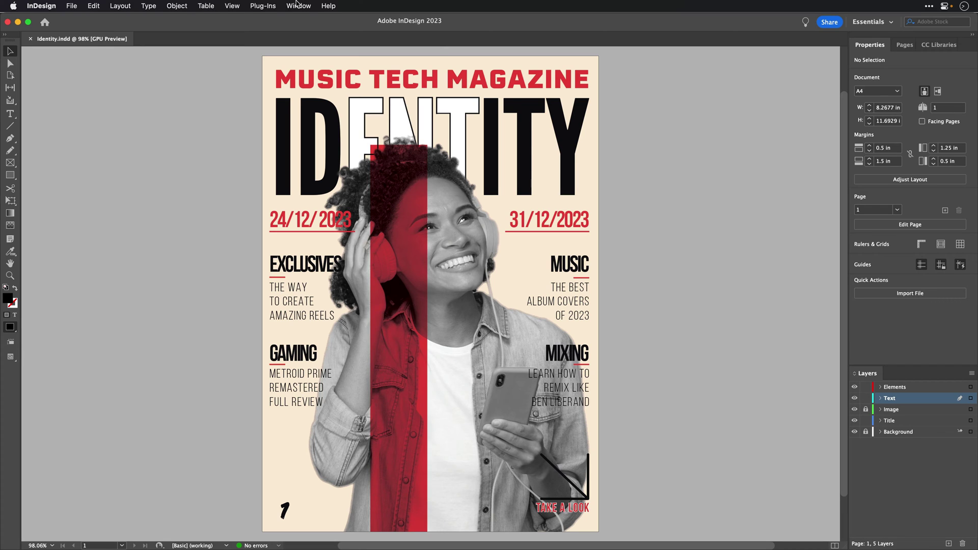
Step: Open the media playback panel briefly and close it again
click(296, 4)
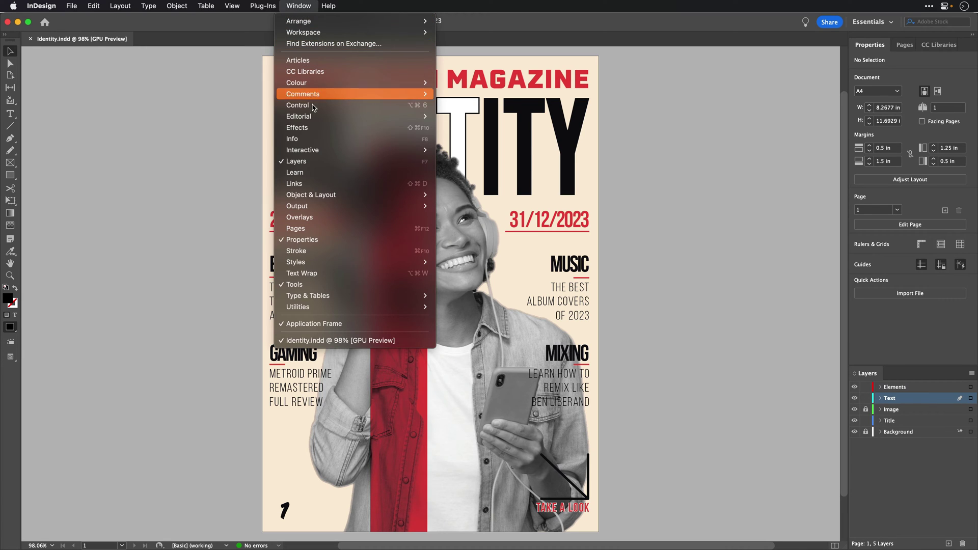
mouse_move(303, 150)
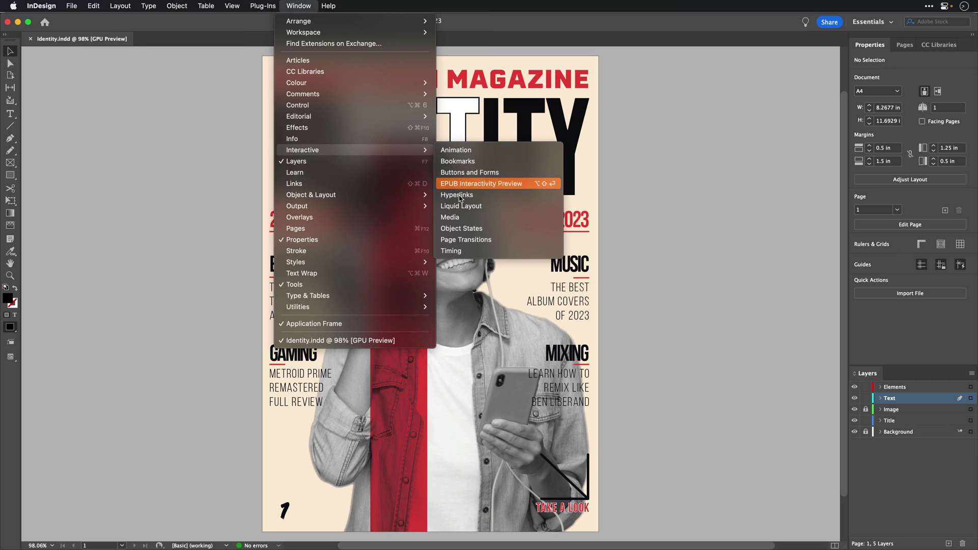
click(464, 218)
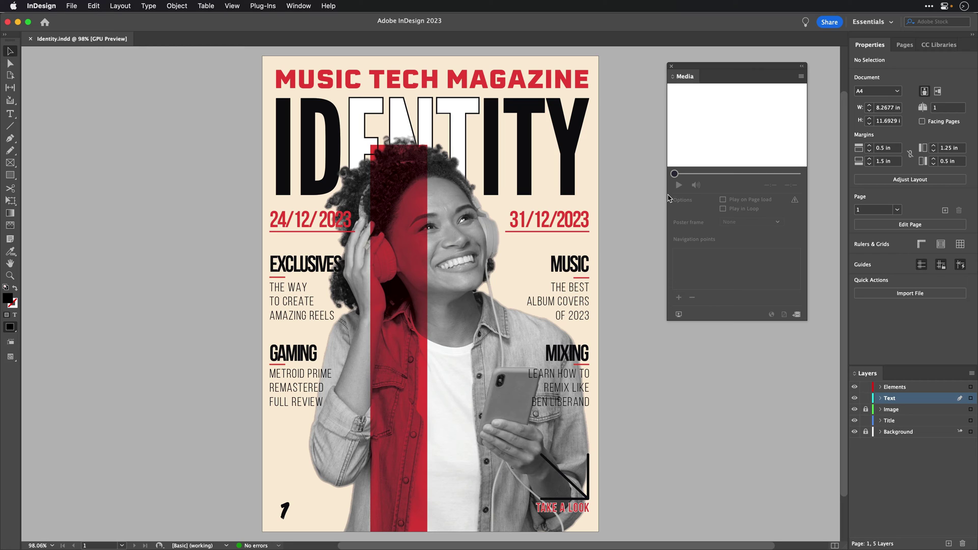
click(672, 67)
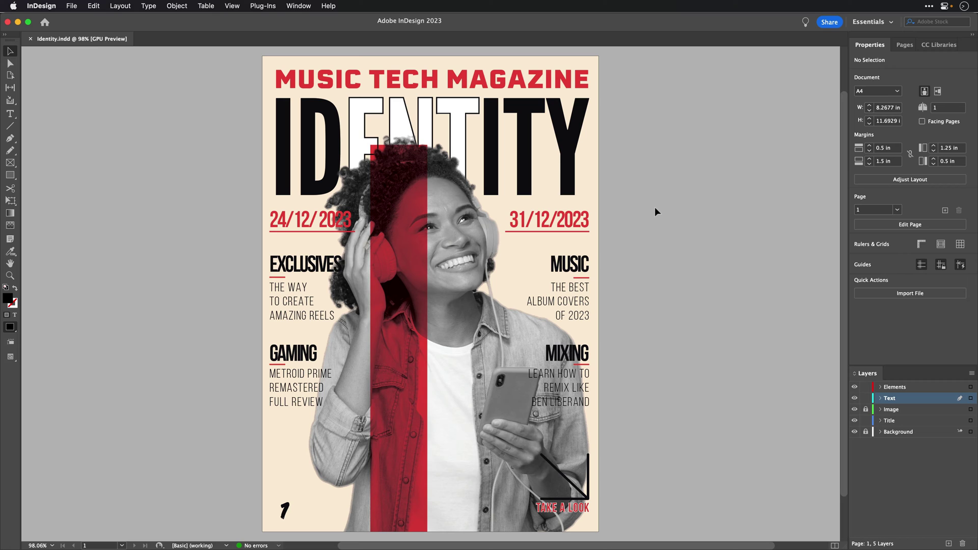
Step: In Colour Settings, make Rec.709 Gamma 2.4 the RGB working space and apply it
click(91, 5)
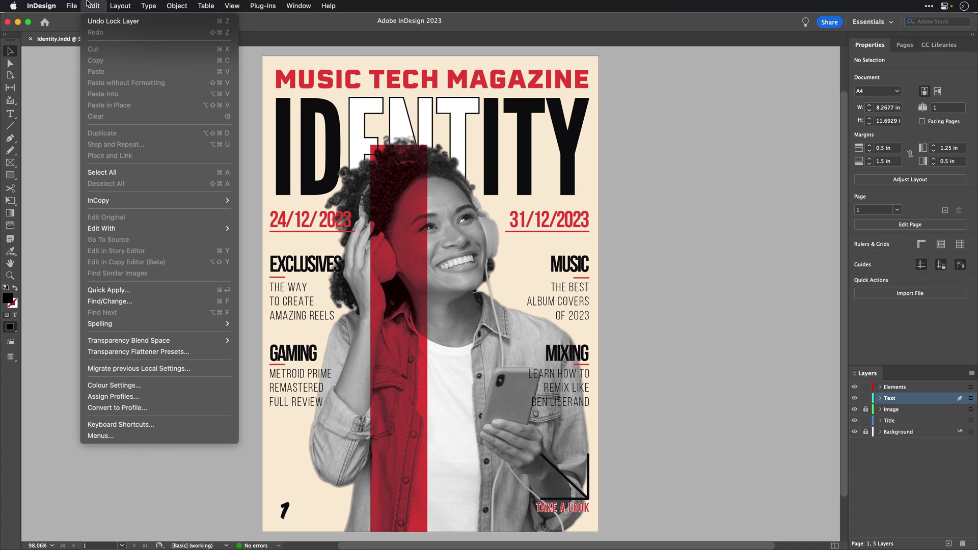
click(113, 387)
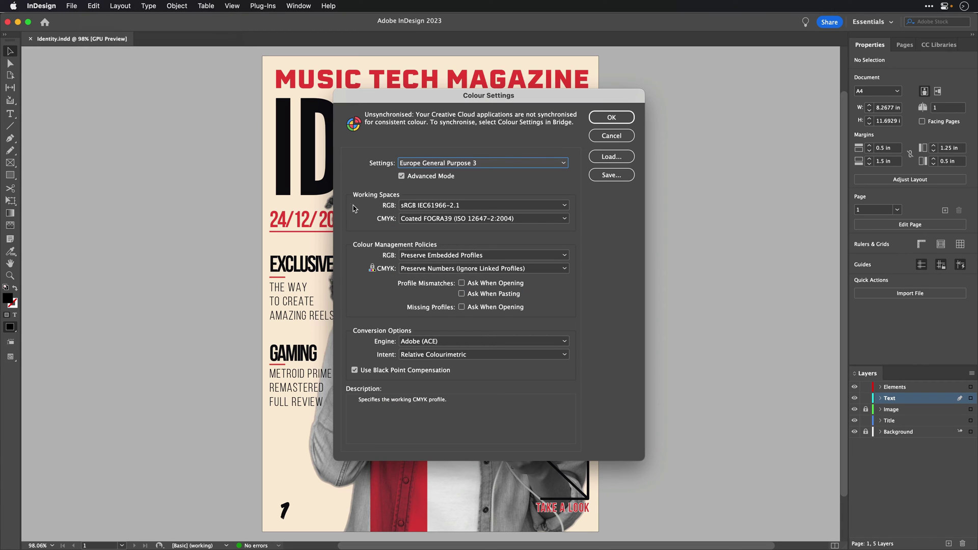
click(434, 206)
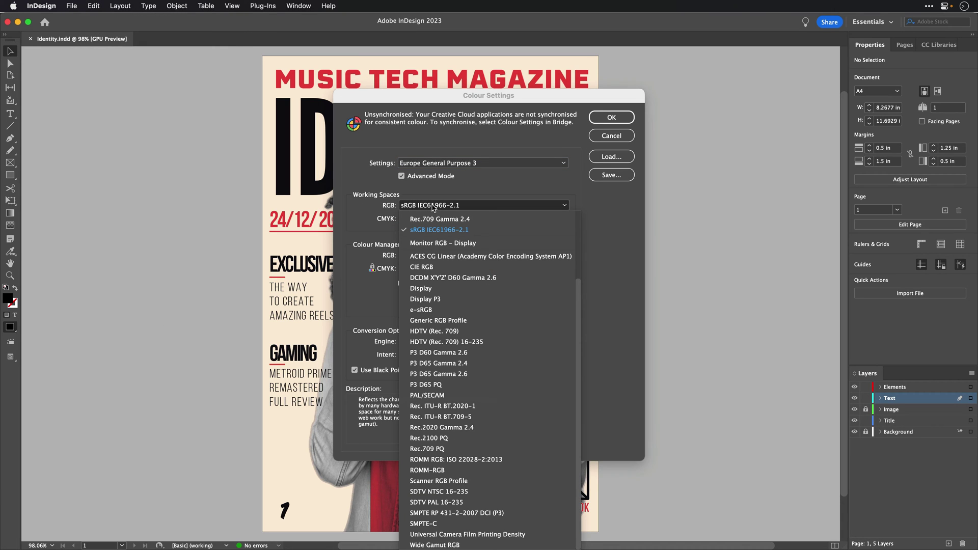
scroll(435, 229, up, 3)
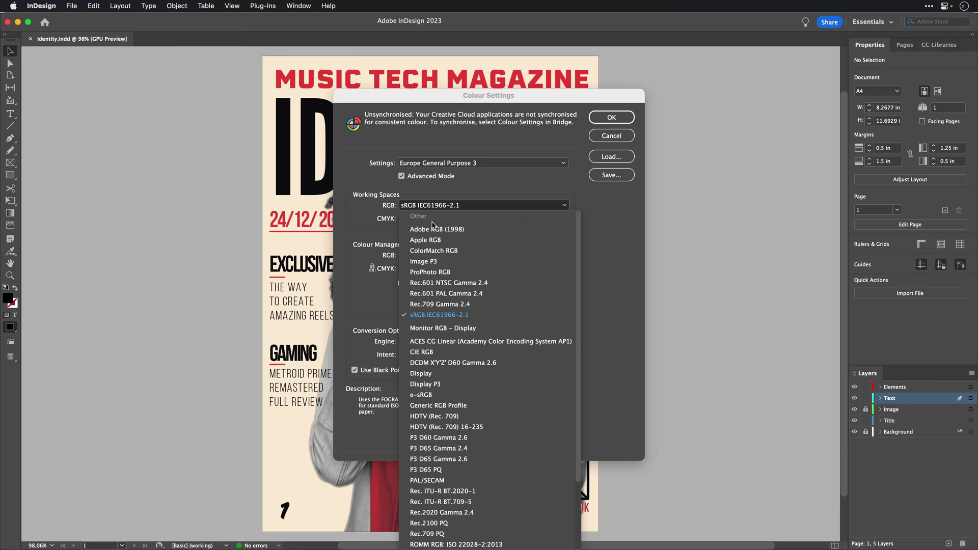
click(436, 304)
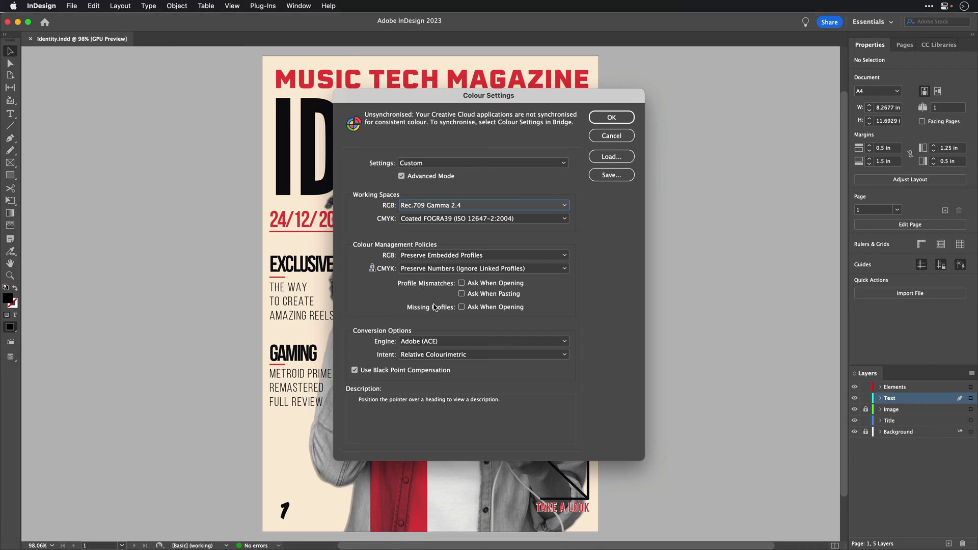
click(611, 117)
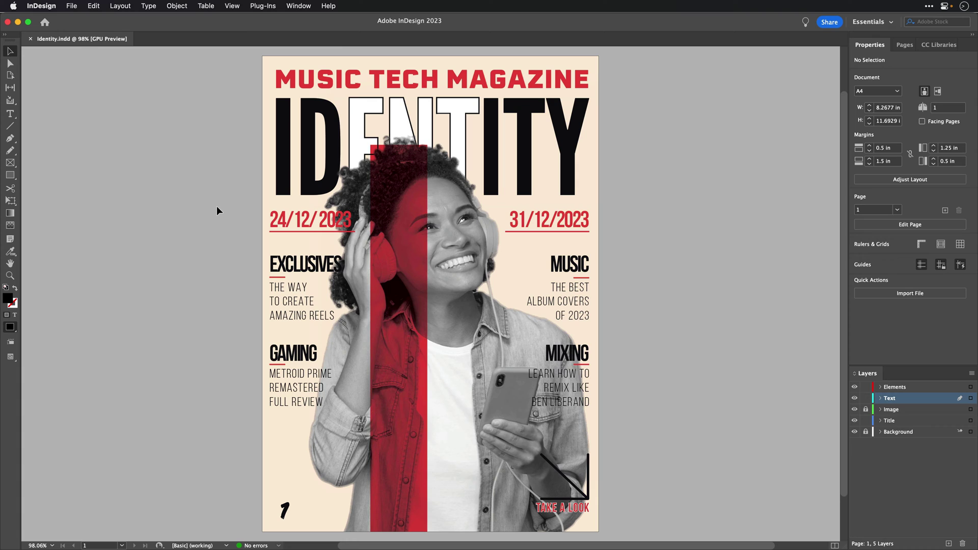
click(72, 5)
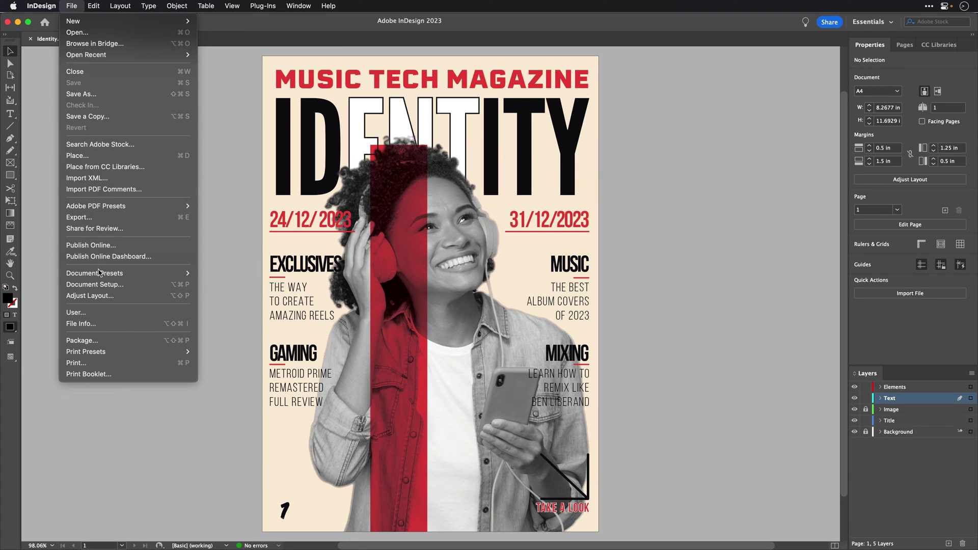
click(99, 287)
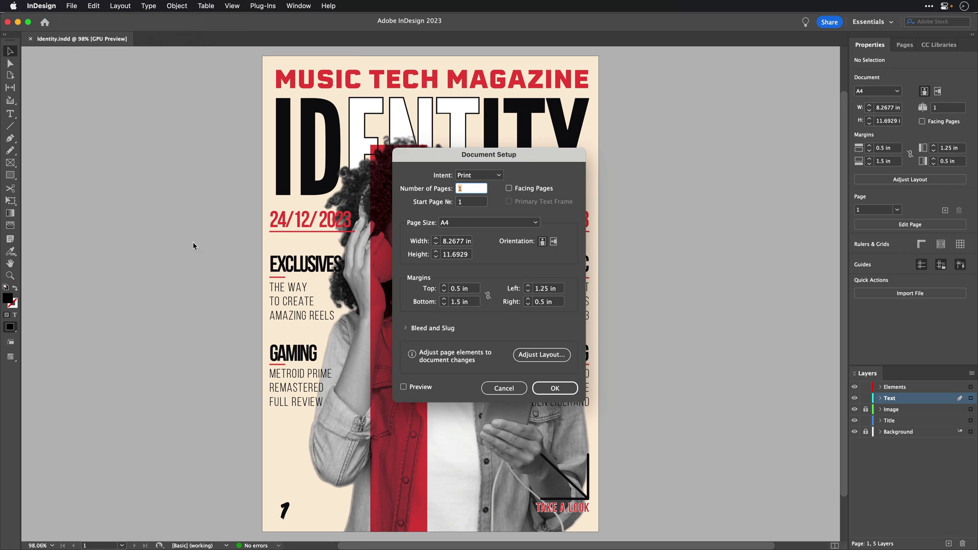
click(468, 176)
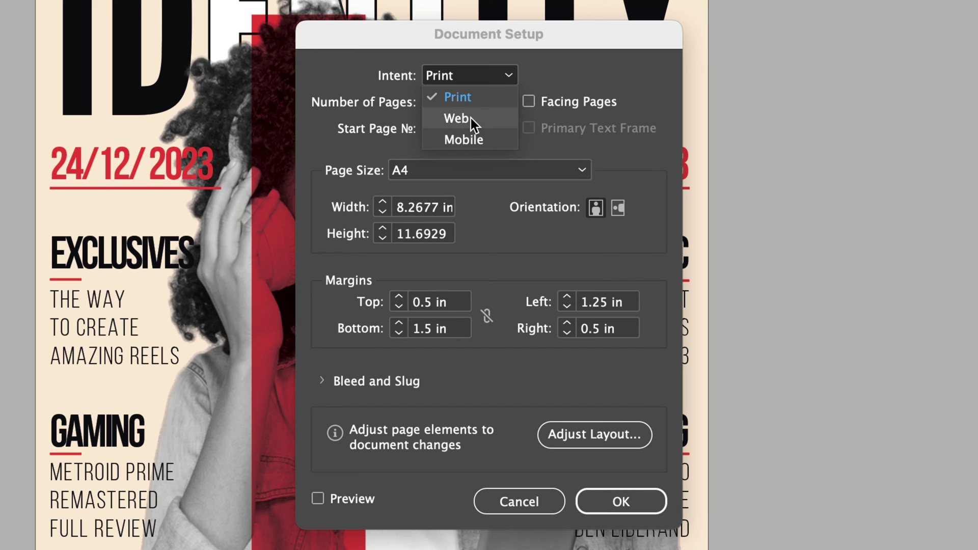
click(471, 118)
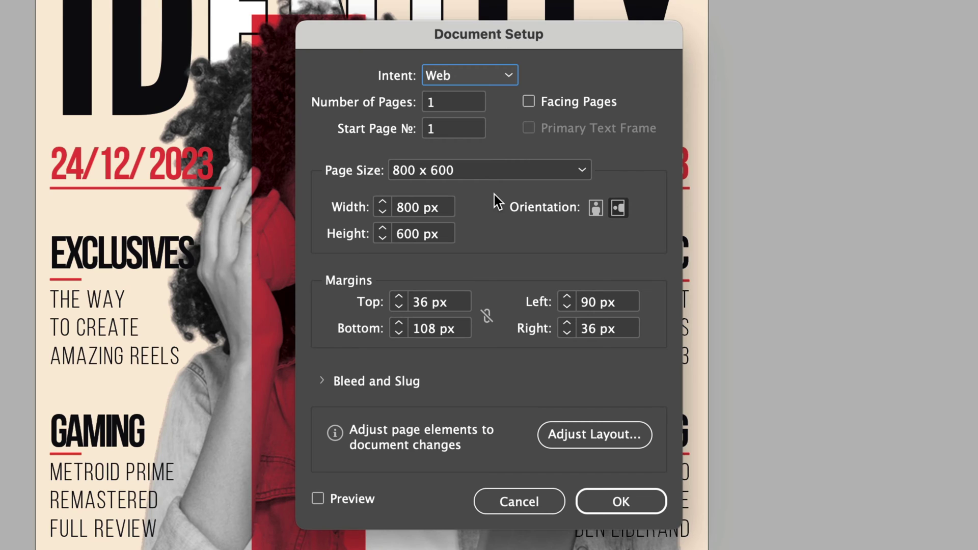
click(483, 75)
click(480, 134)
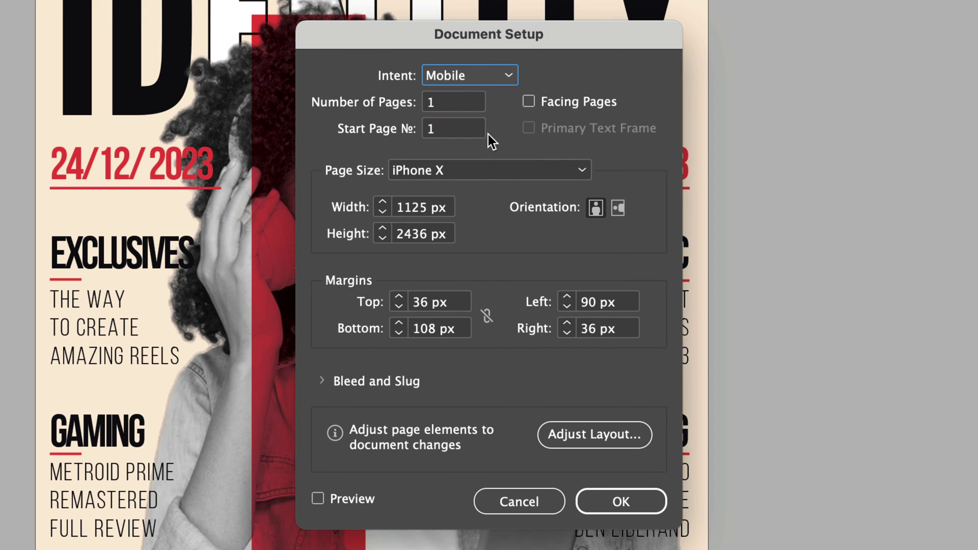
click(488, 170)
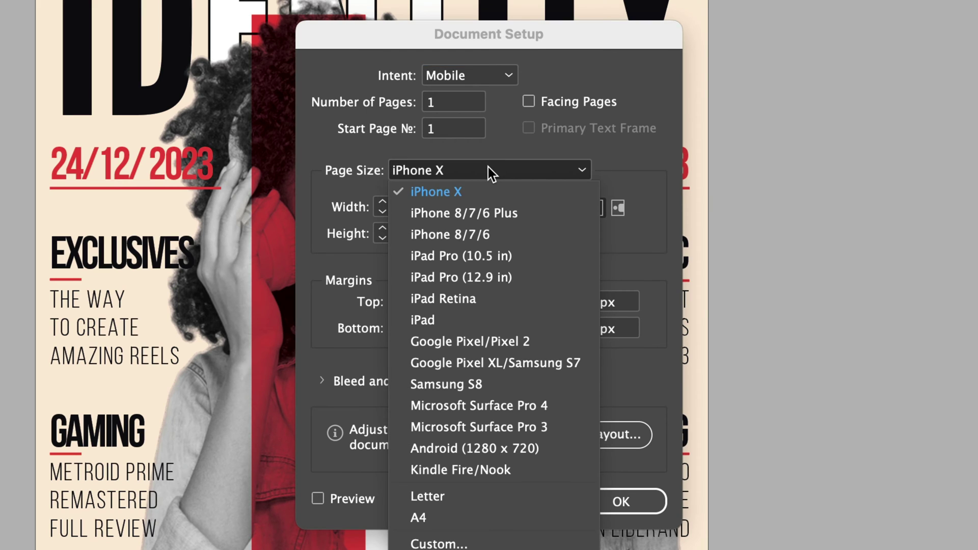
click(621, 158)
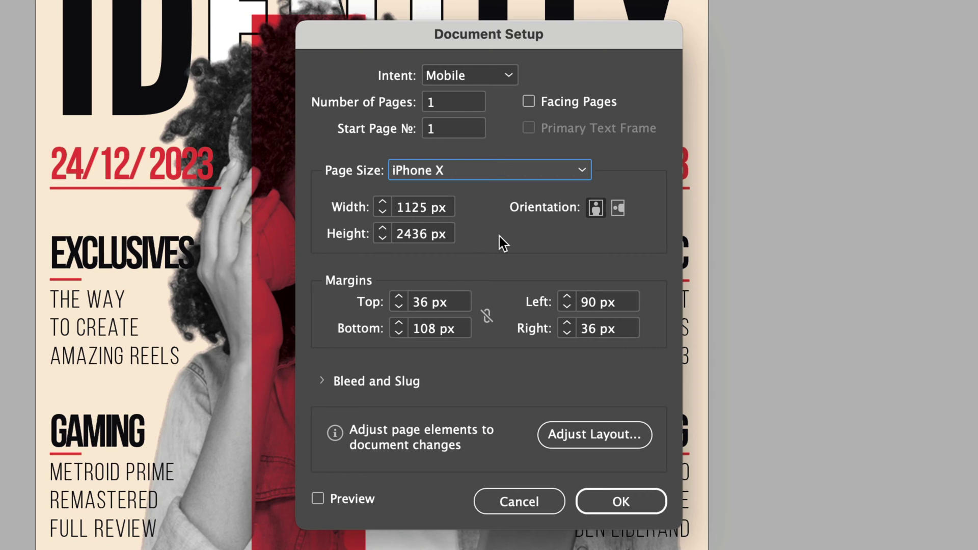
click(526, 501)
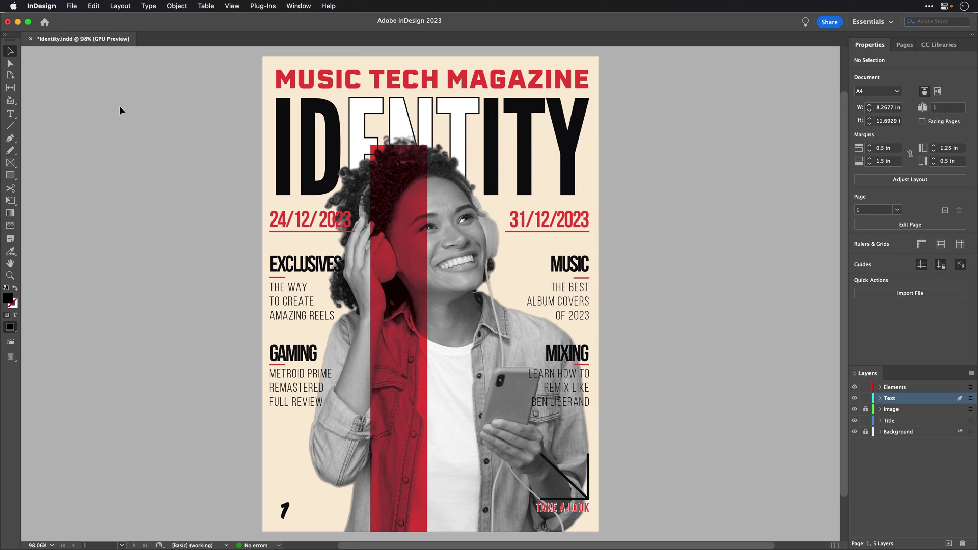
Step: Export the cover as Adobe PDF (Interactive), saving it as Identity on the Desktop
click(71, 5)
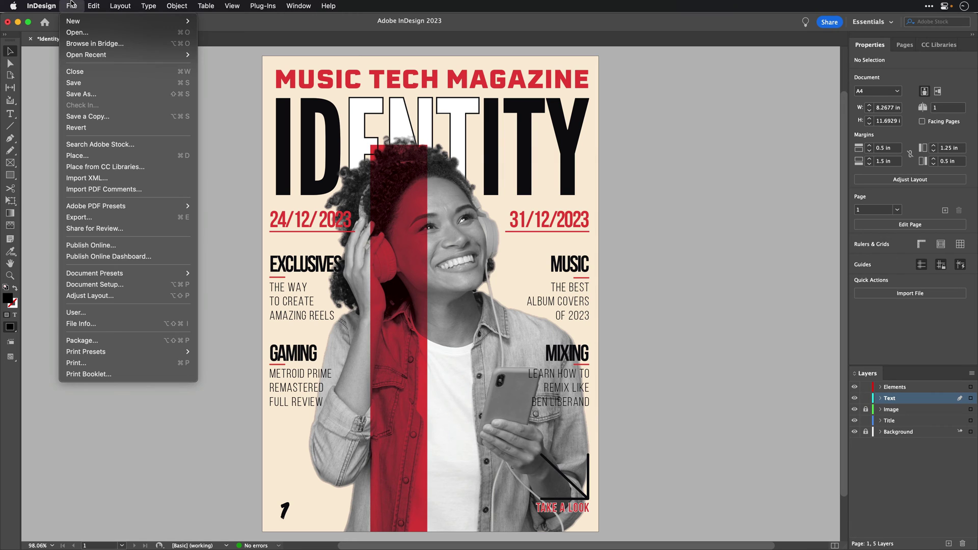
click(77, 217)
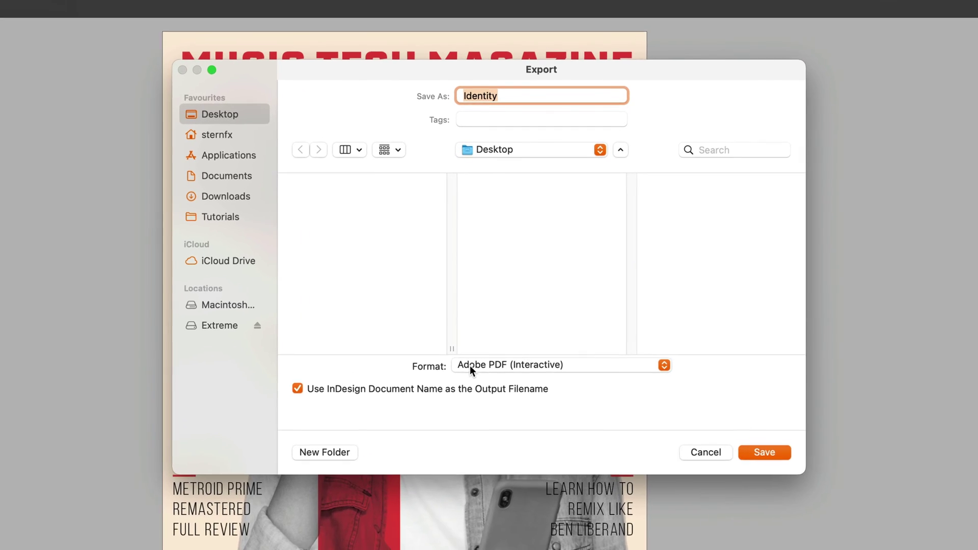
click(471, 376)
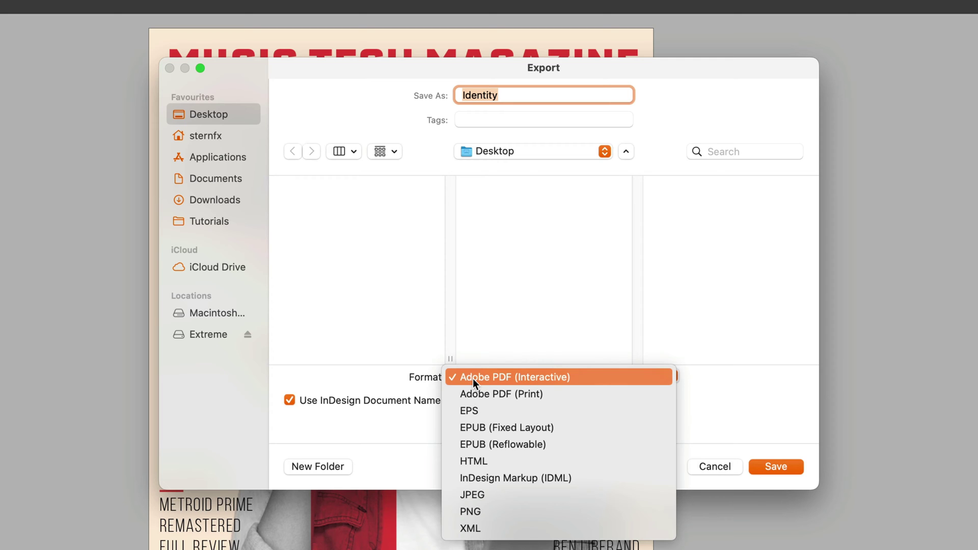
click(474, 378)
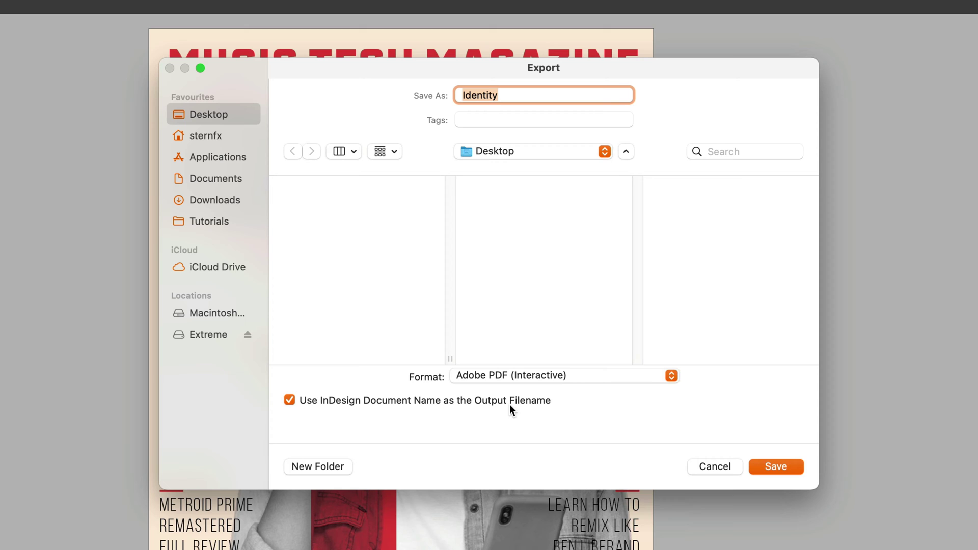
click(776, 466)
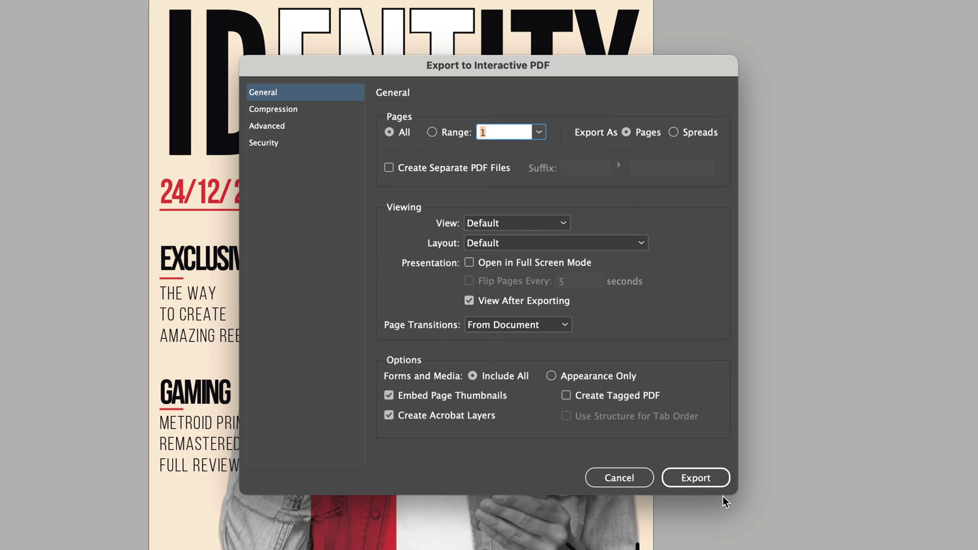
Step: Run the export, accept the blend-space warning, and quit the PDF preview afterwards
click(696, 478)
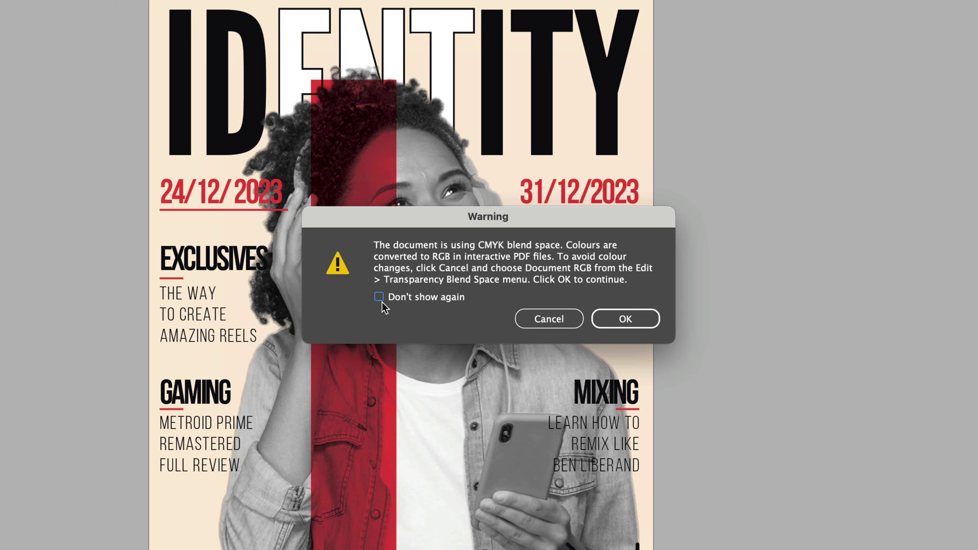
click(627, 317)
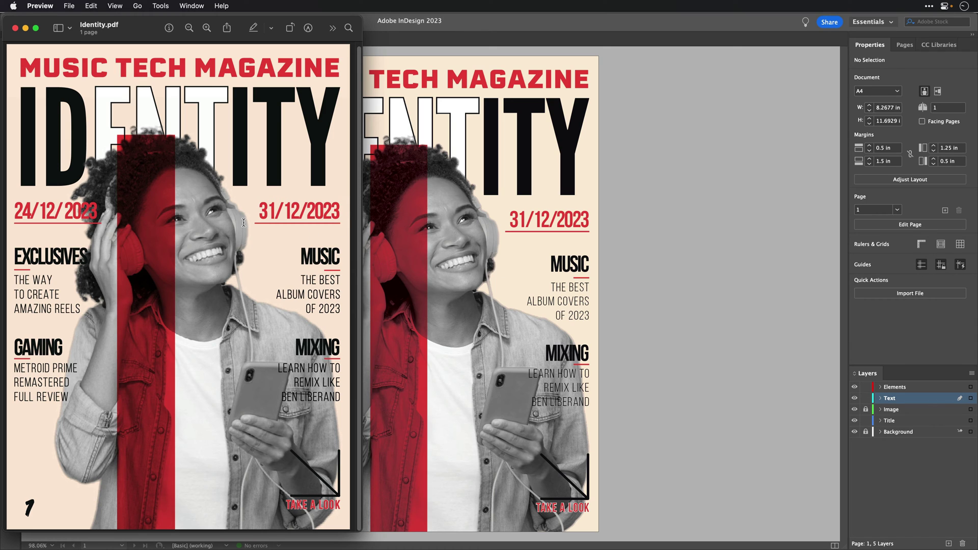
key(super+q)
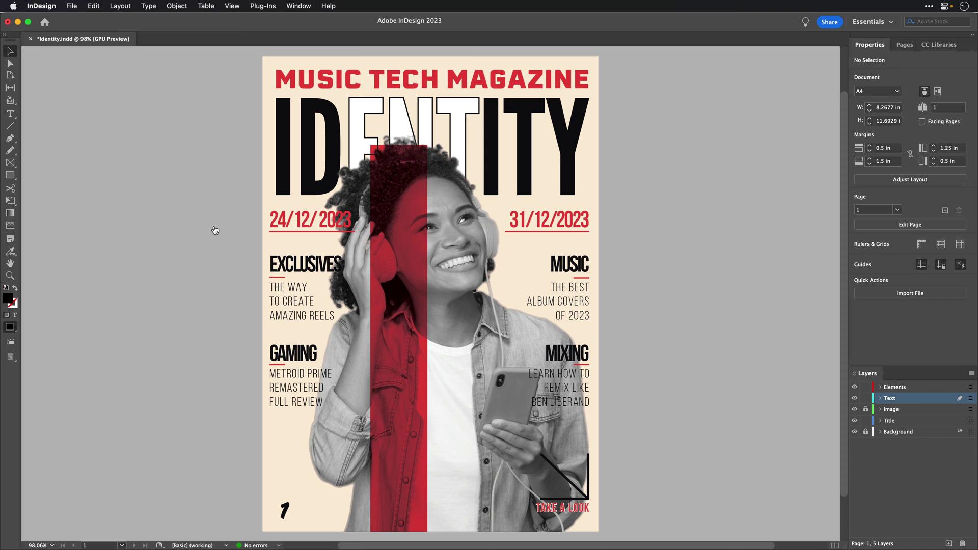
Step: Switch to Illustrator and open Identity.pdf from the Desktop
key(super+Tab)
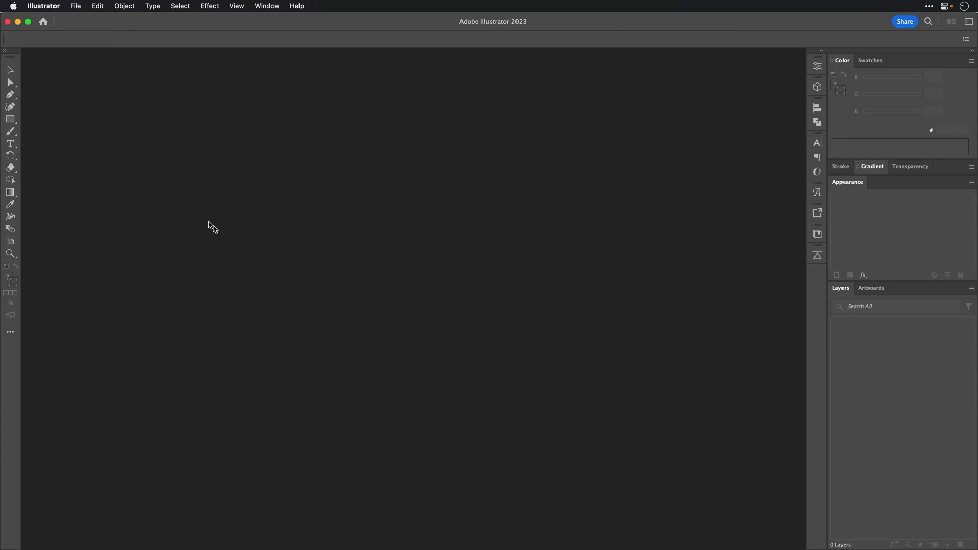
click(74, 4)
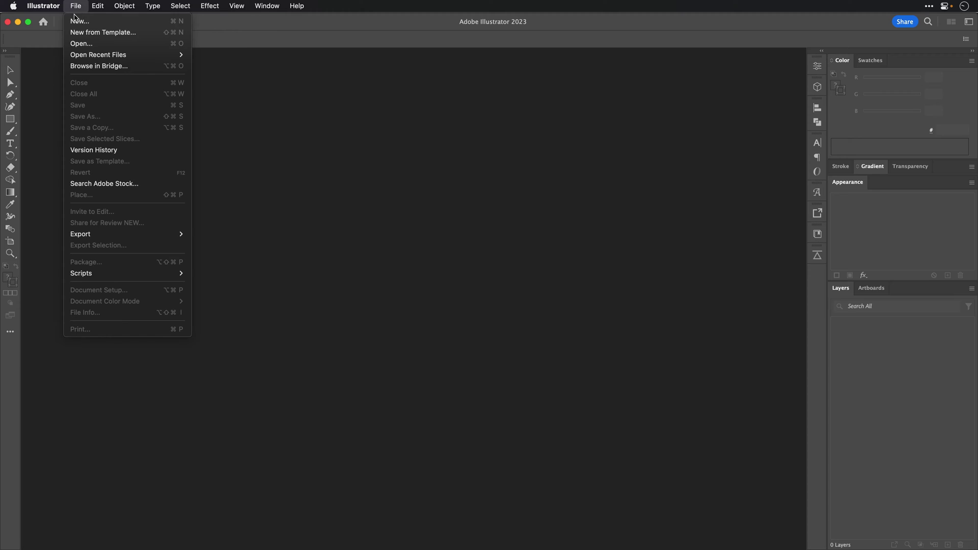
click(77, 46)
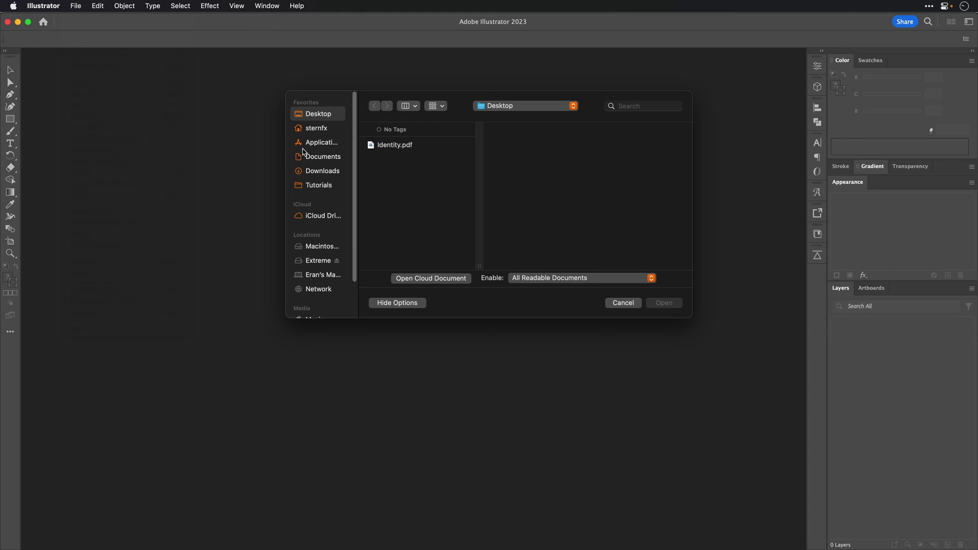
click(385, 147)
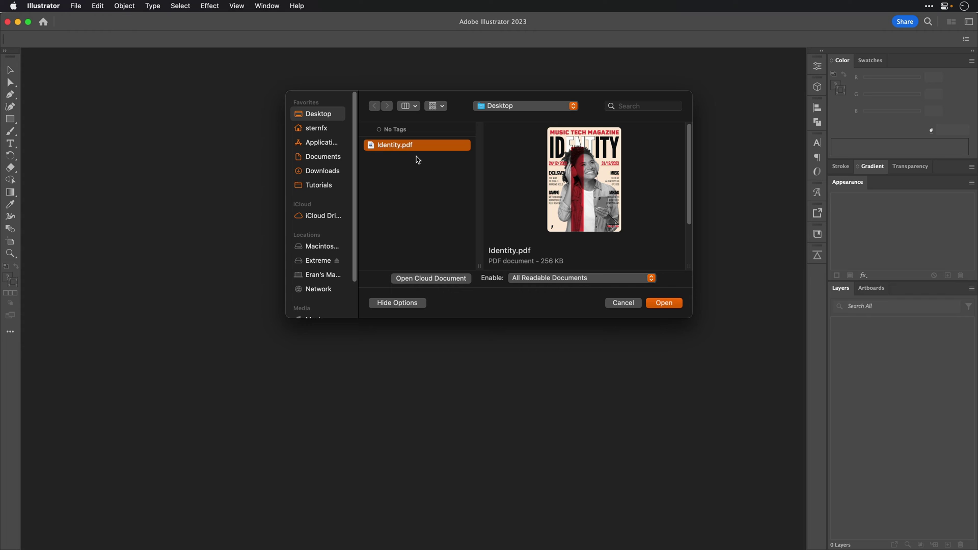
click(663, 308)
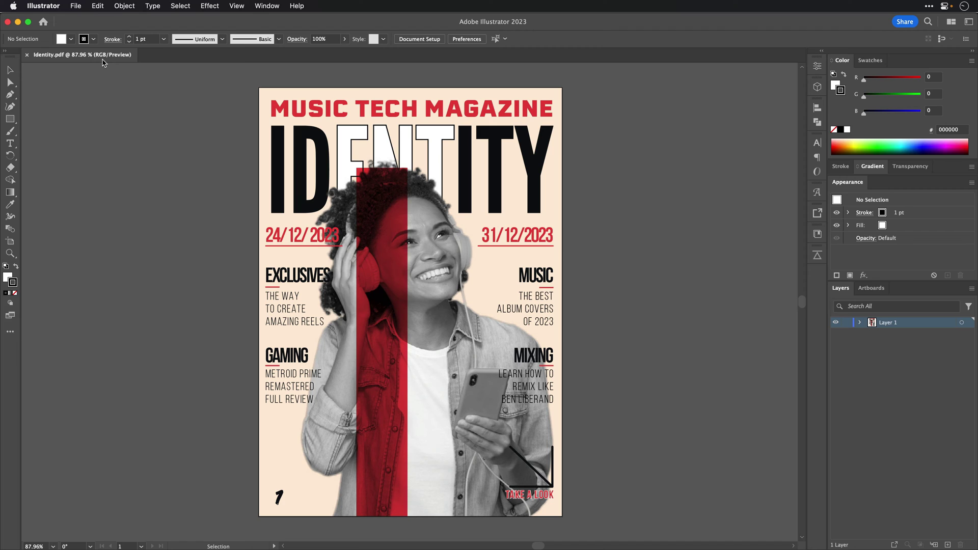
Step: Set the document colour mode to RGB and expand Layer 1 and its Clip Group
click(77, 6)
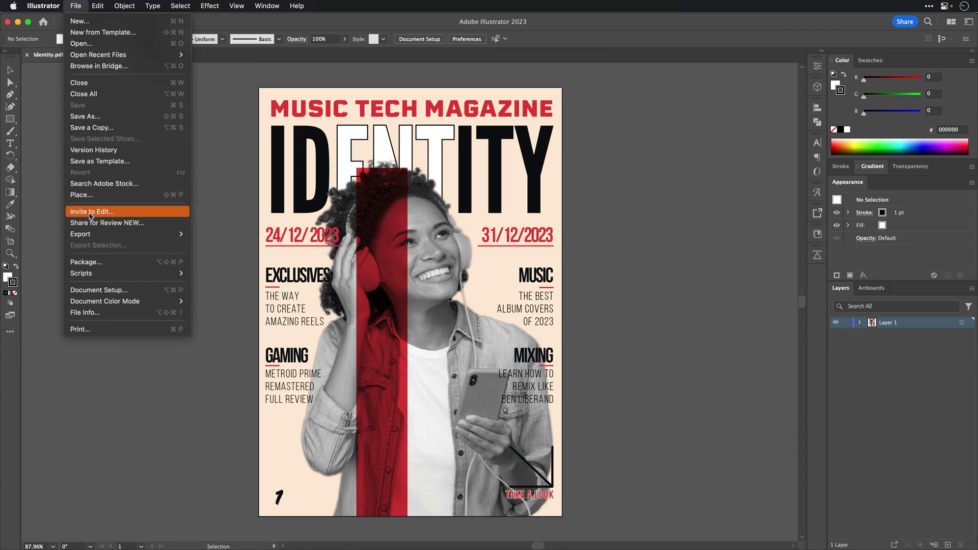
mouse_move(104, 301)
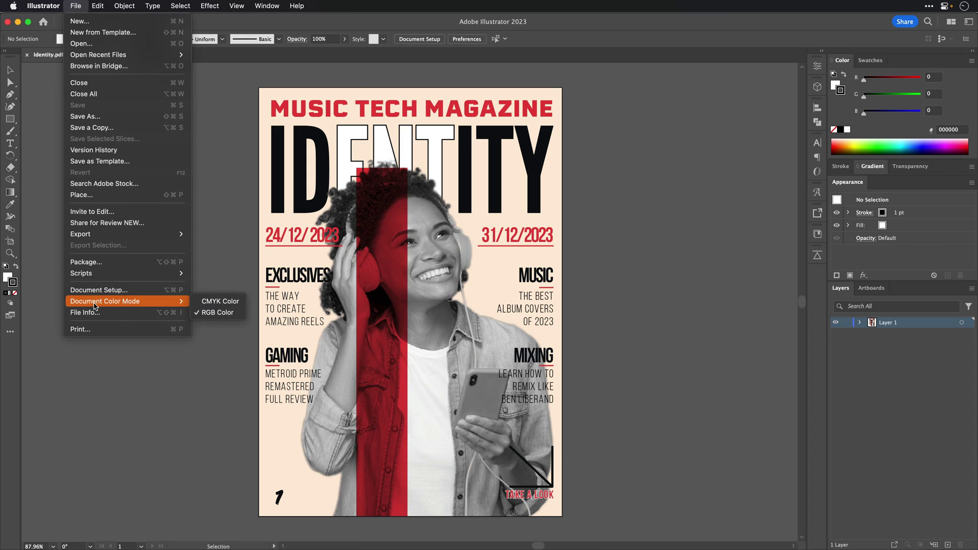
click(209, 313)
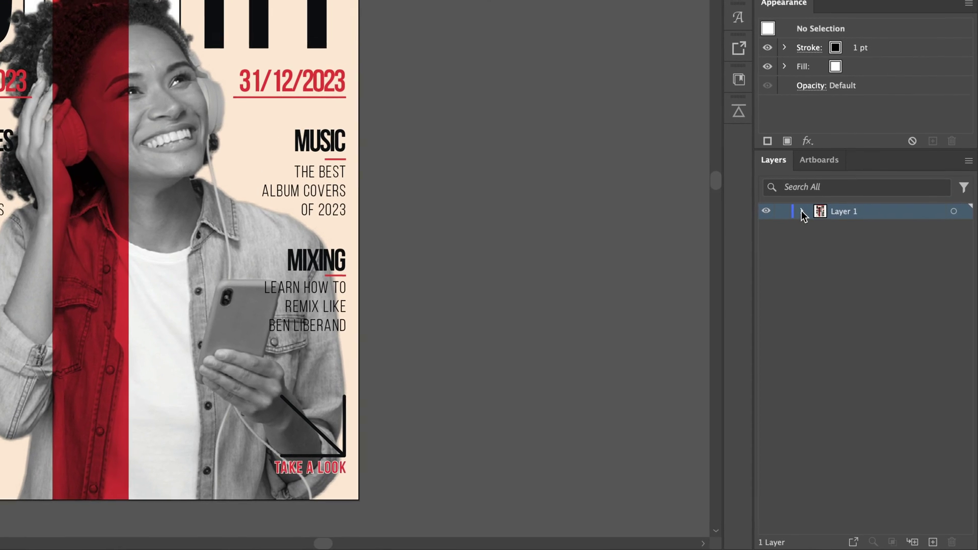
click(802, 211)
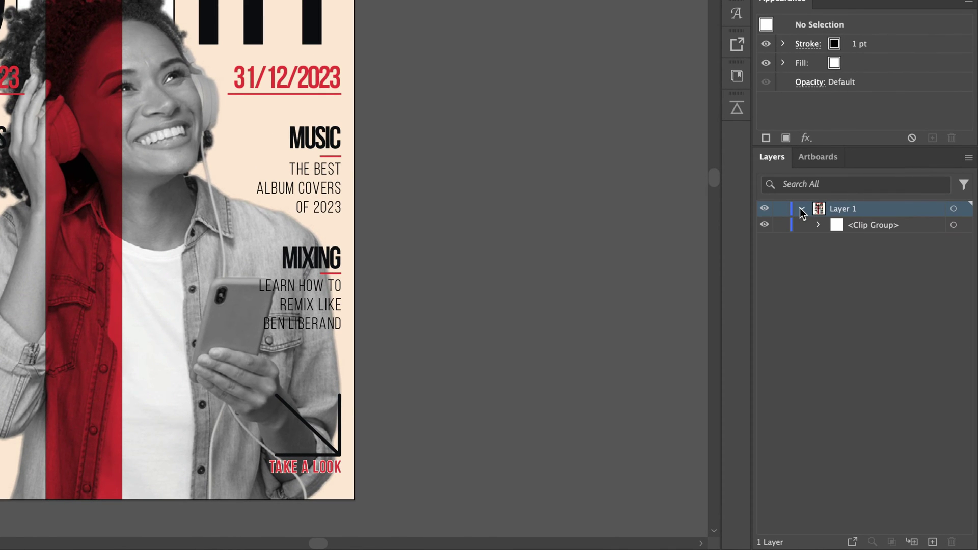
click(819, 225)
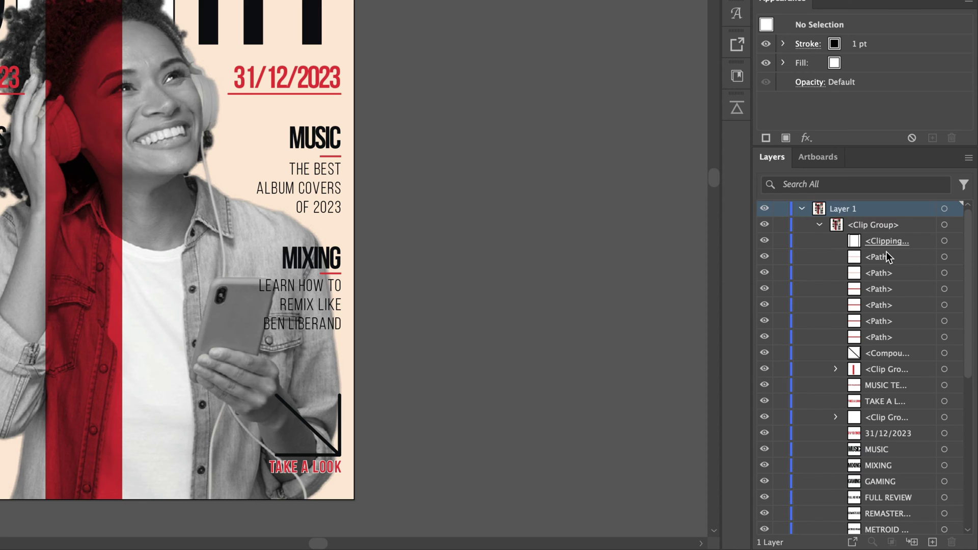
scroll(879, 393, down, 3)
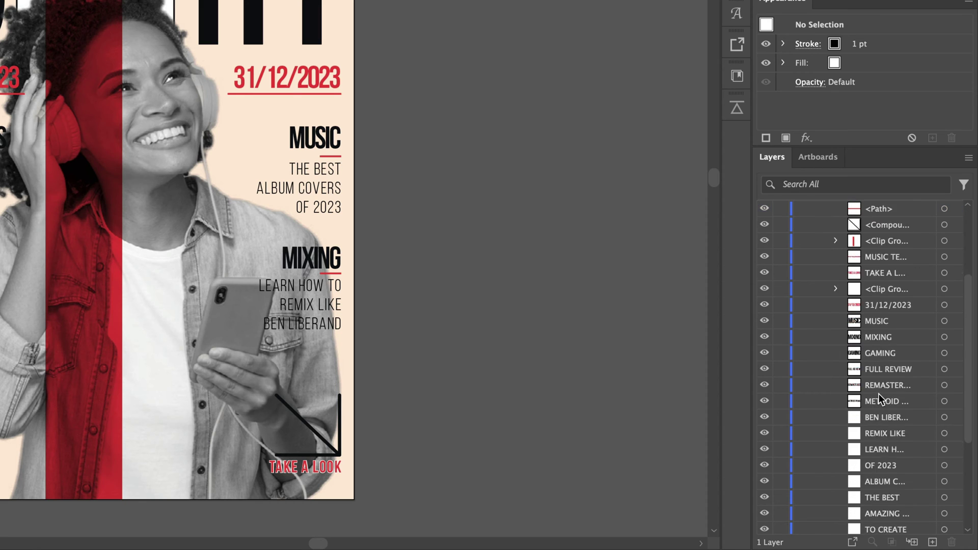
scroll(879, 394, down, 4)
scroll(878, 394, up, 8)
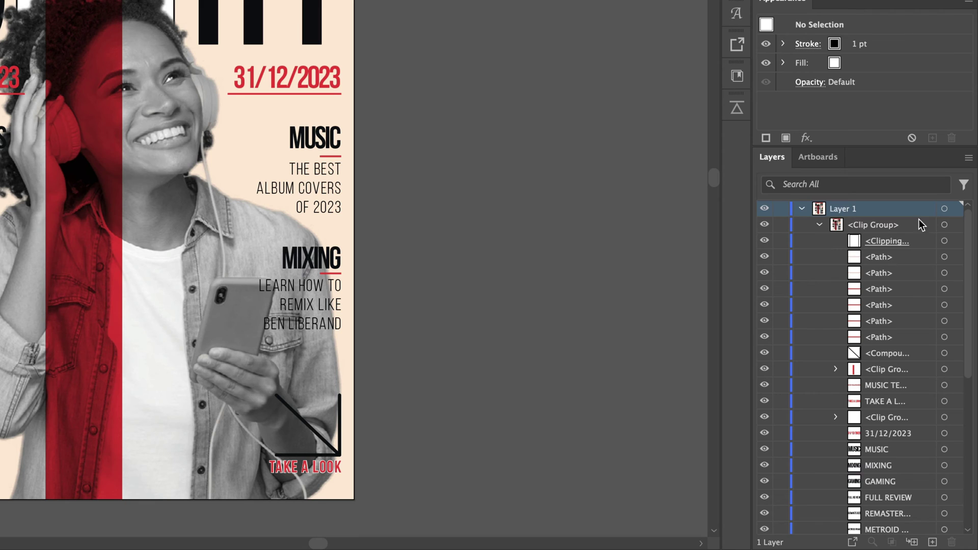
Step: Delete the clipping path inside the Clip Group and add a new empty Layer 2
click(882, 226)
click(945, 225)
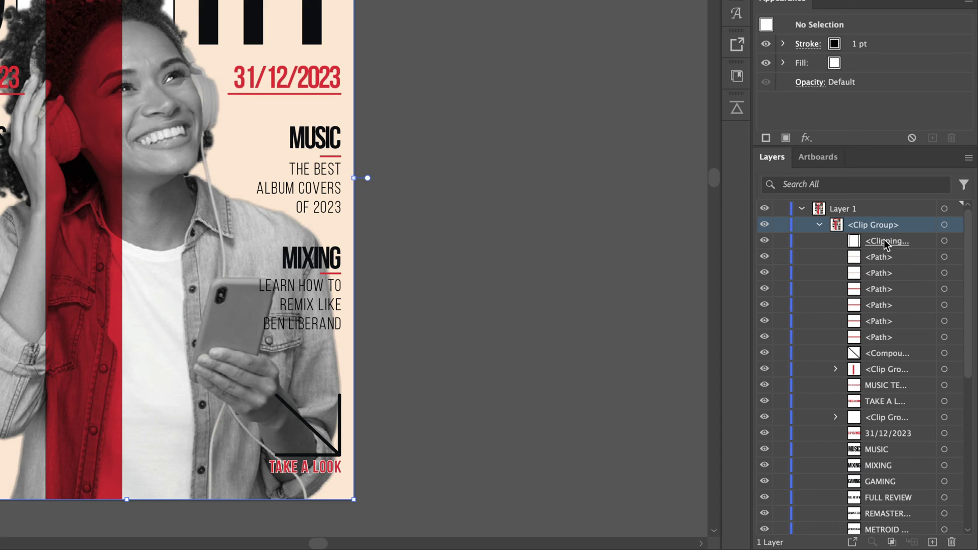
click(884, 240)
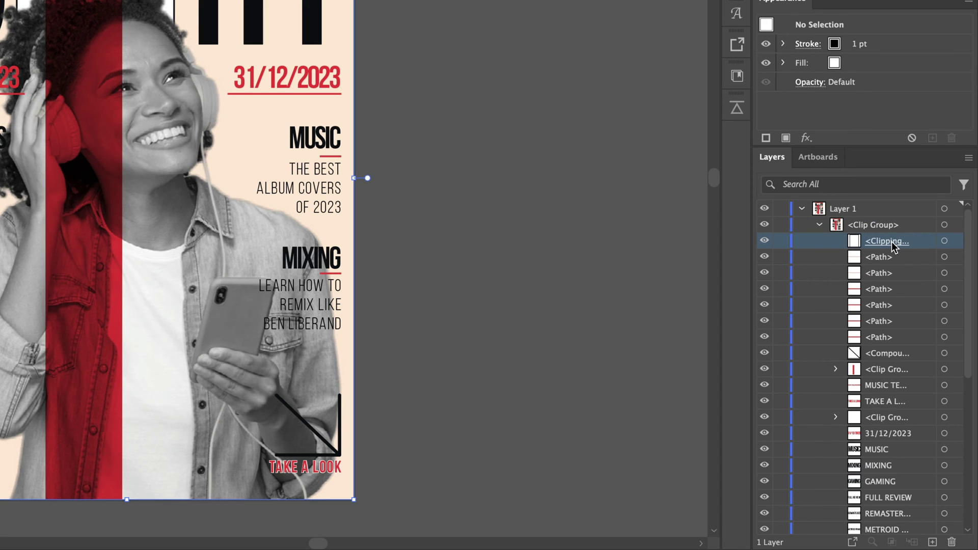
click(951, 542)
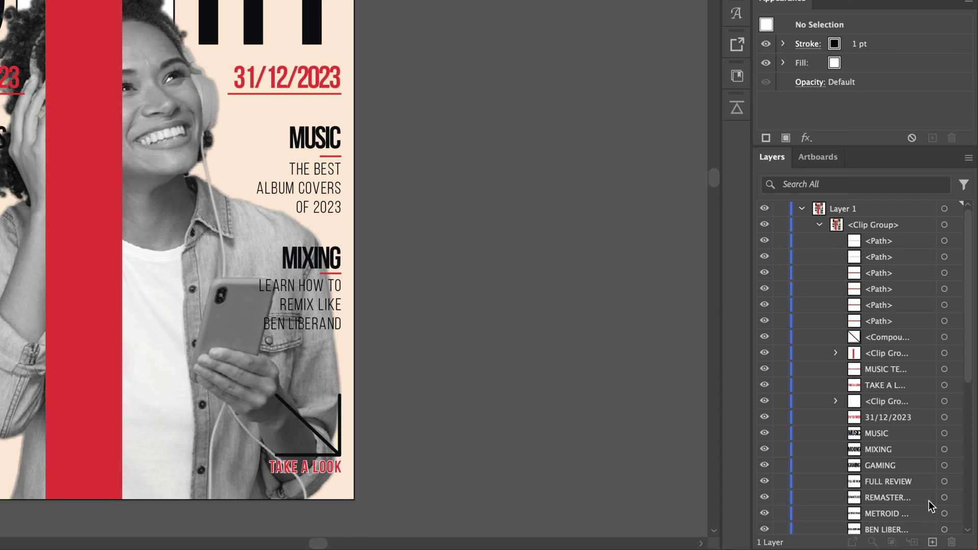
click(933, 542)
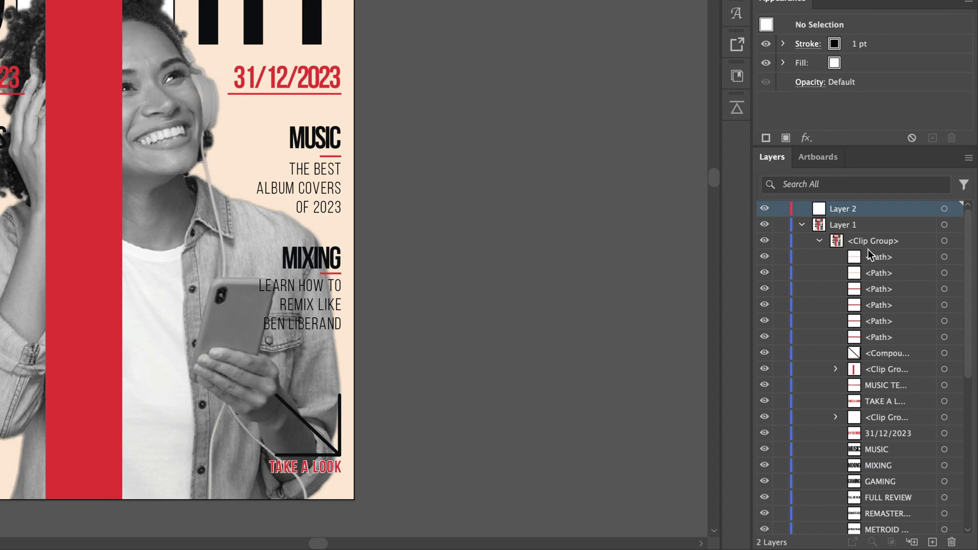
Step: Rename Layer 2 to Bar and move the red bar group into it
double_click(841, 208)
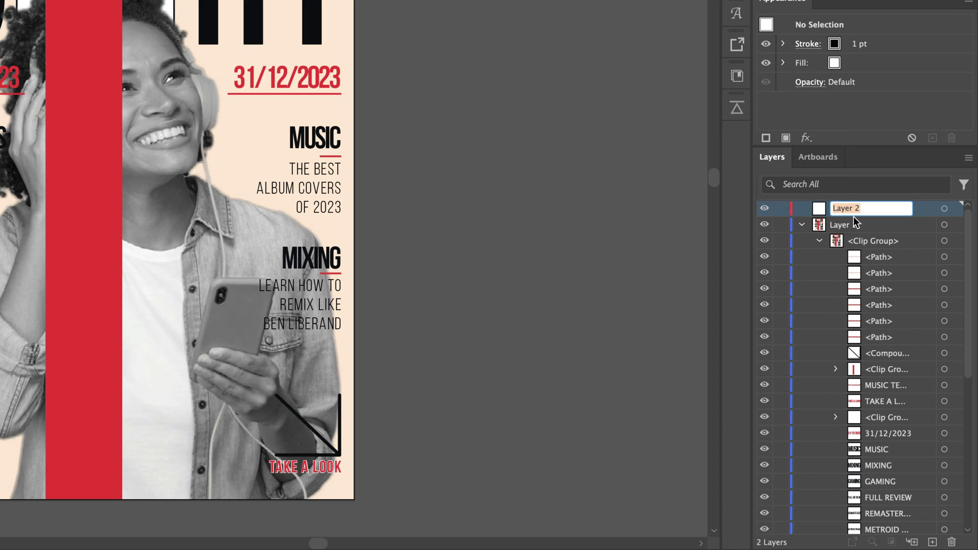
text(Bar)
click(876, 368)
drag(879, 368, 849, 208)
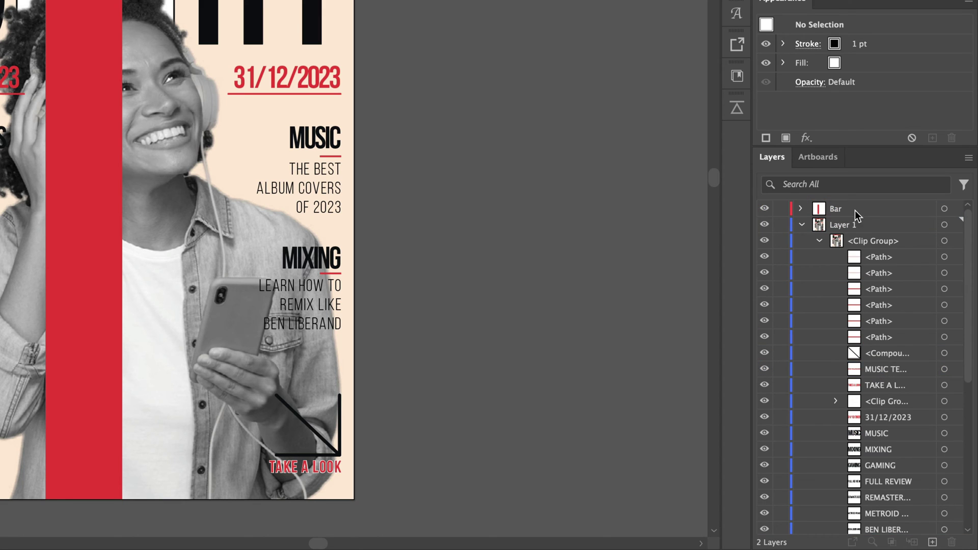
Step: Target the Bar layer and set its blend mode to Multiply
click(945, 209)
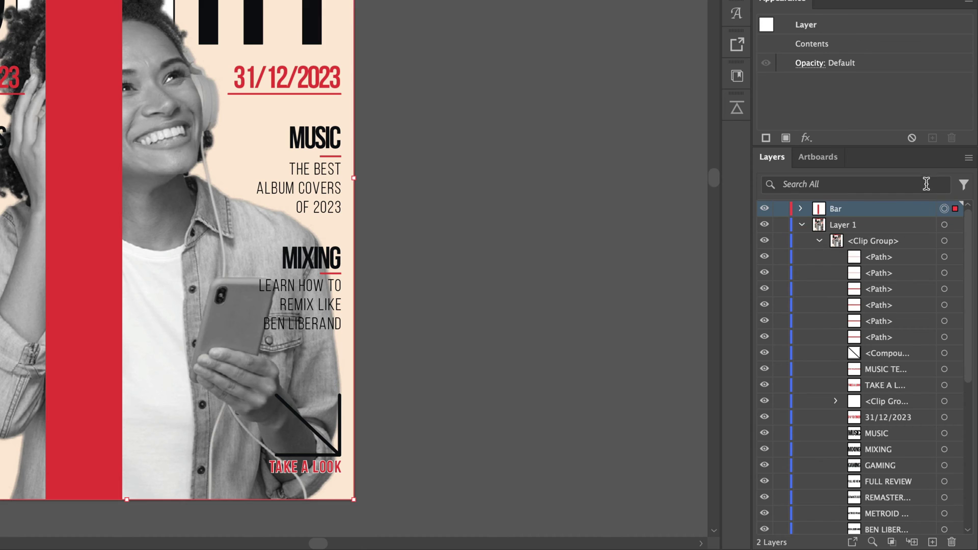
click(811, 65)
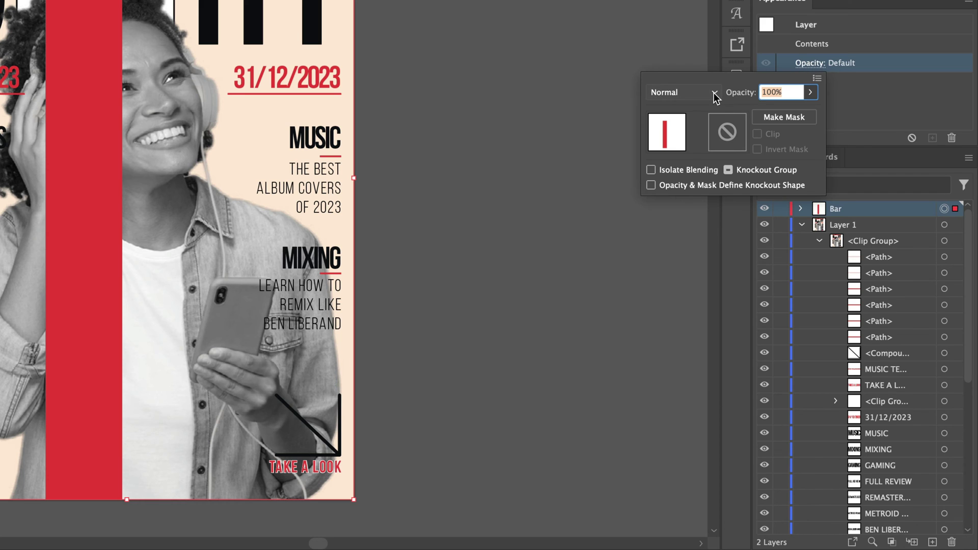
click(714, 93)
click(692, 145)
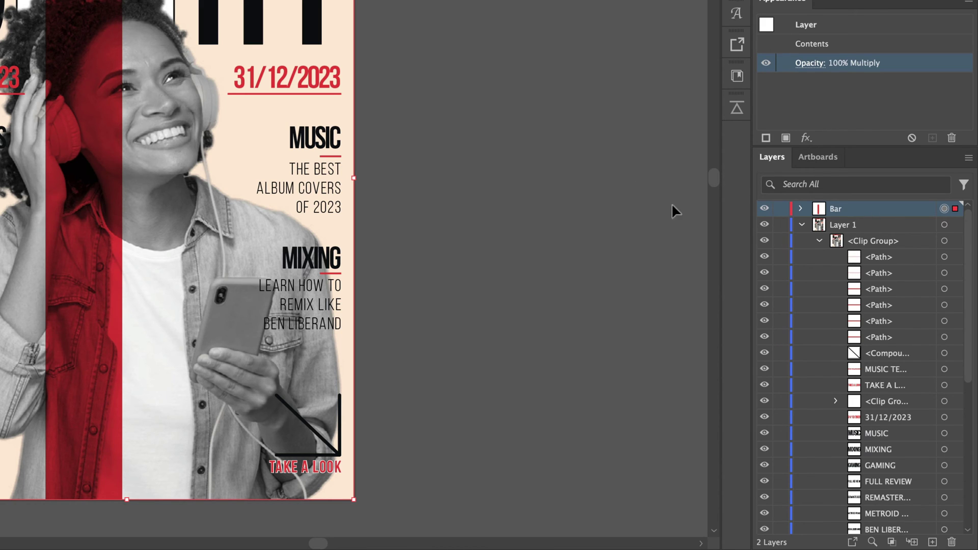
Step: Add a new layer named Elements and place it beneath Bar
click(933, 543)
double_click(845, 211)
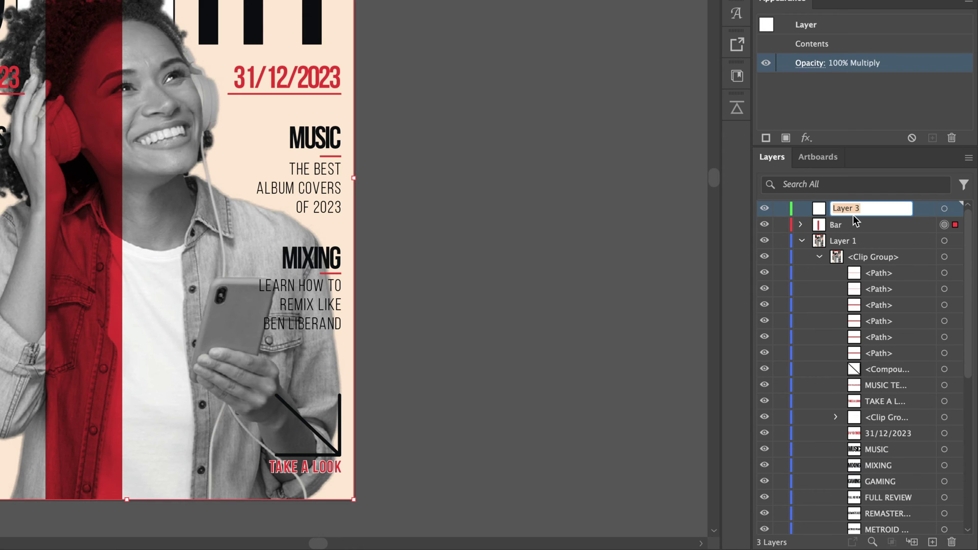
text(E)
text(lements)
key(Return)
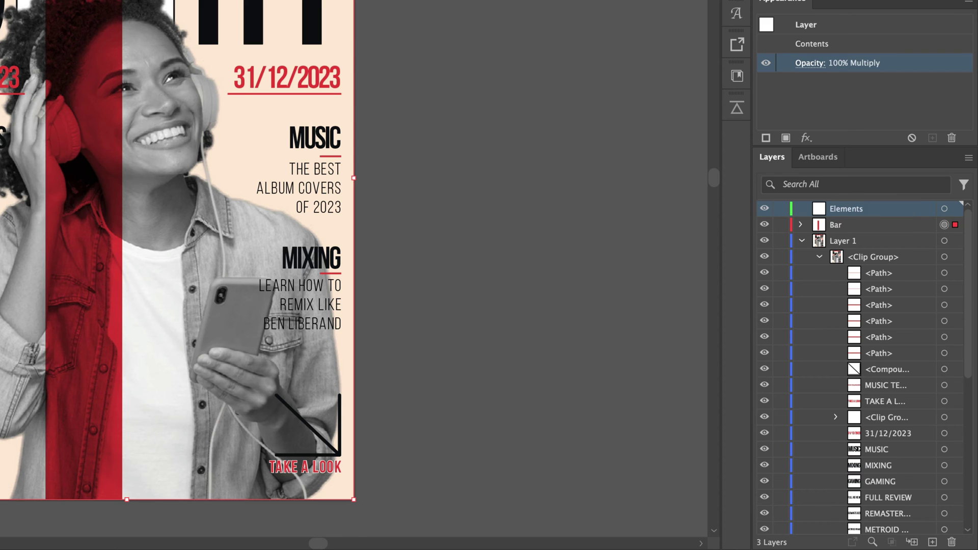
drag(861, 207, 854, 230)
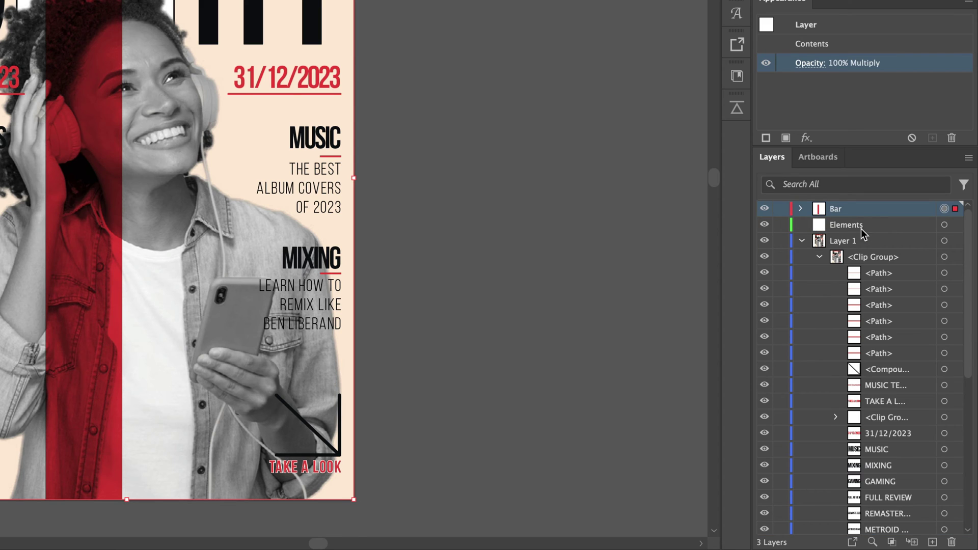
Step: Move the four paths, the compound shape and the masthead text into the Elements layer
click(887, 275)
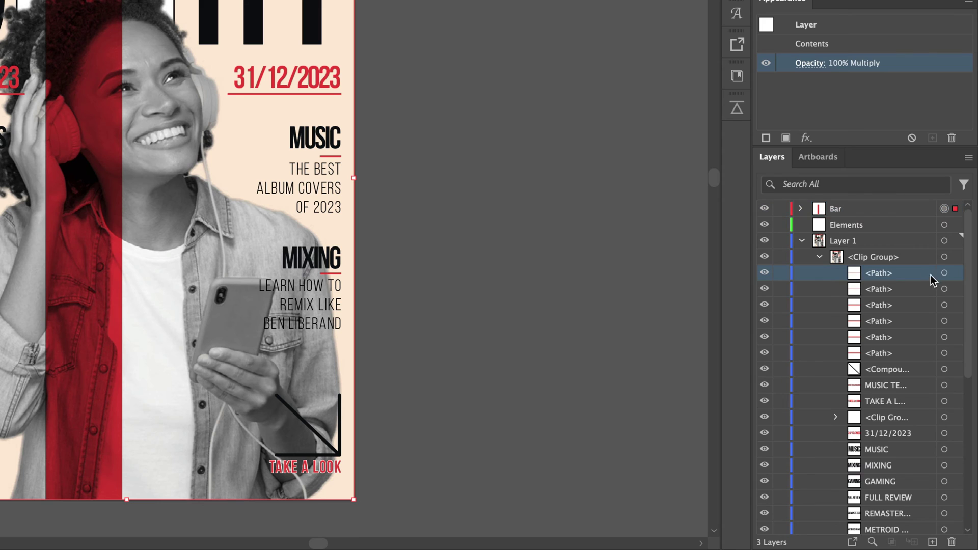
shift+click(890, 290)
shift+click(891, 321)
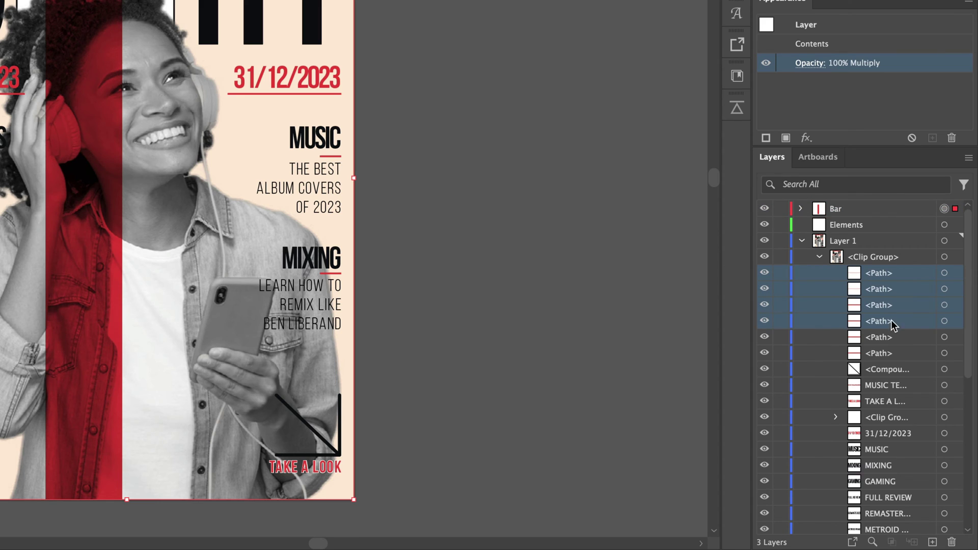
shift+click(893, 338)
shift+click(900, 370)
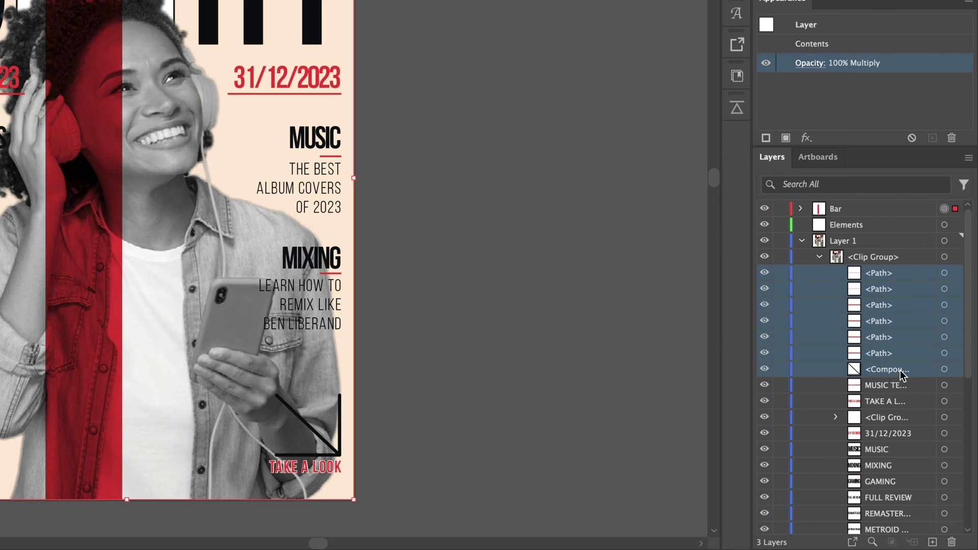
shift+click(900, 387)
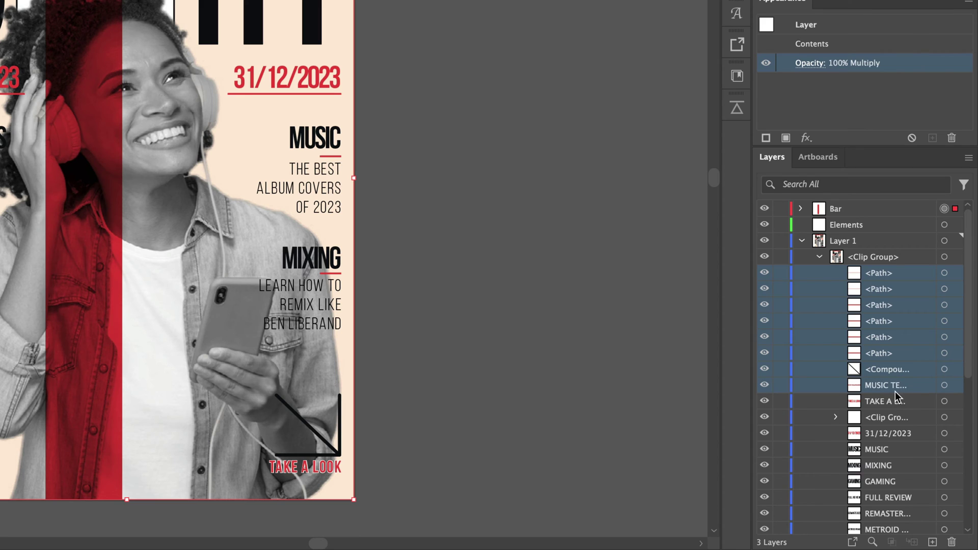
drag(891, 389, 867, 223)
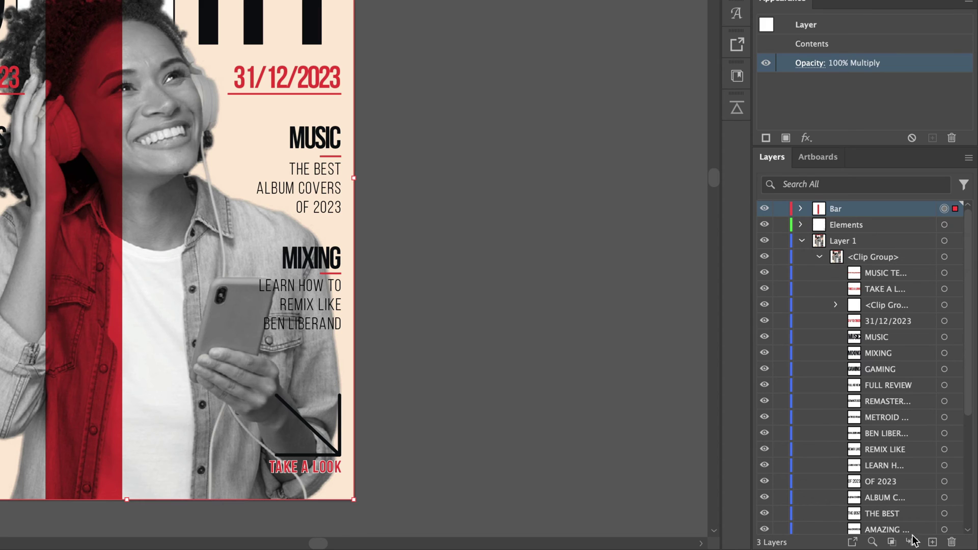
Step: Add a new layer named Text and place it below Elements
click(932, 542)
double_click(839, 209)
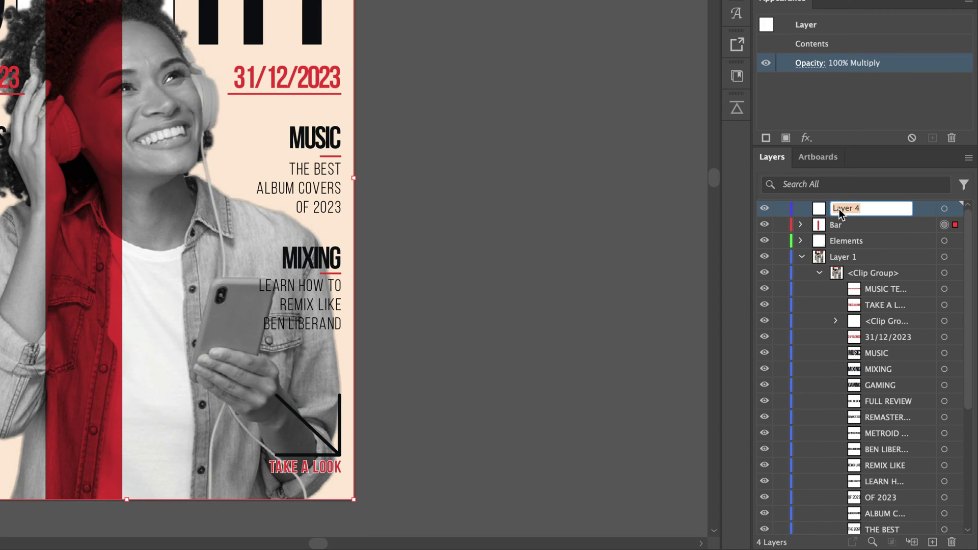
text(Text)
key(Return)
drag(882, 208, 881, 246)
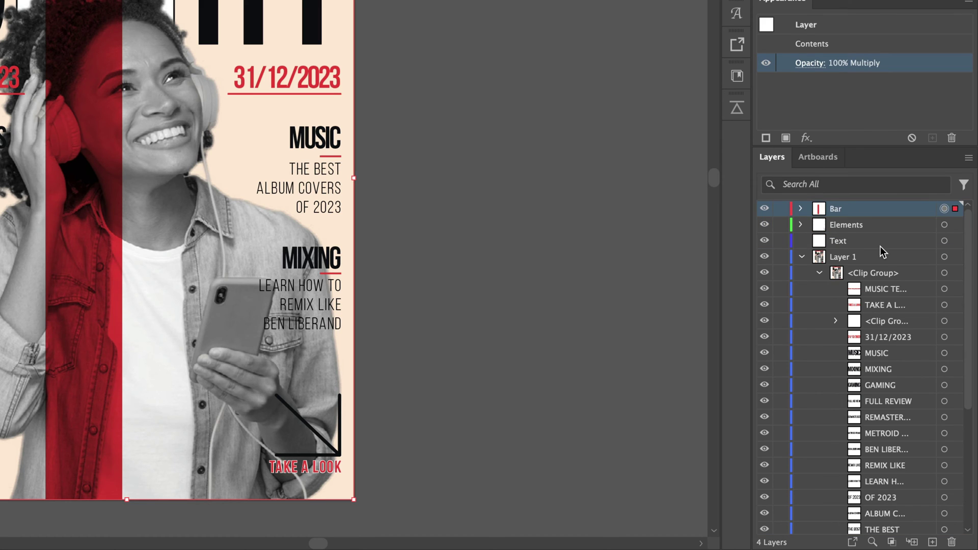
click(855, 243)
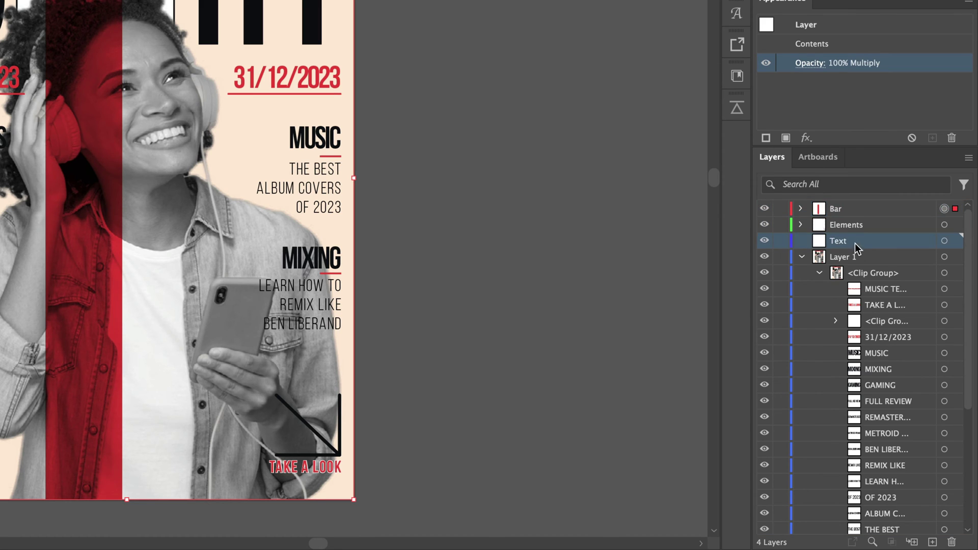
Step: Move all the cover's text objects onto the Text layer and select the MUSIC headline
click(881, 288)
super+click(883, 306)
super+click(883, 337)
shift+click(882, 386)
scroll(884, 367, down, 4)
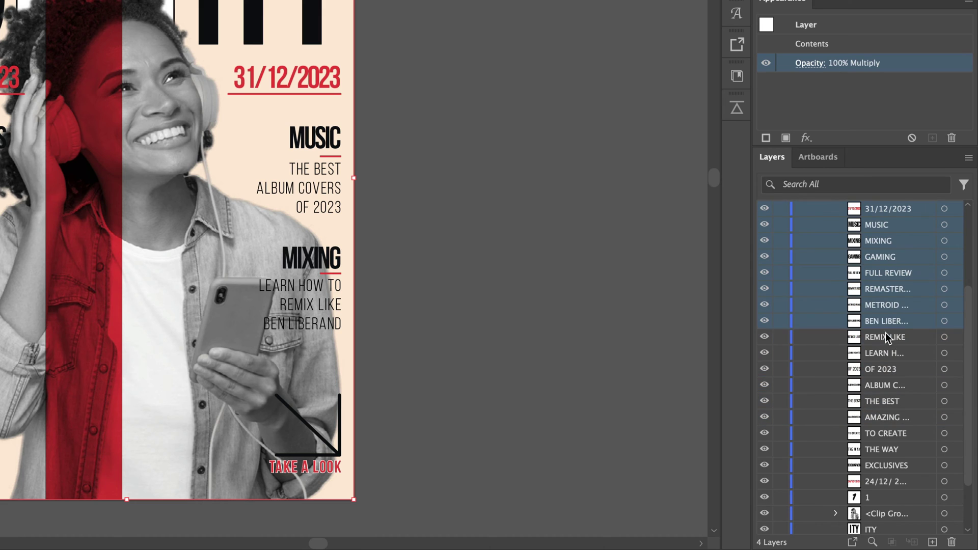
shift+click(887, 432)
scroll(879, 305, up, 5)
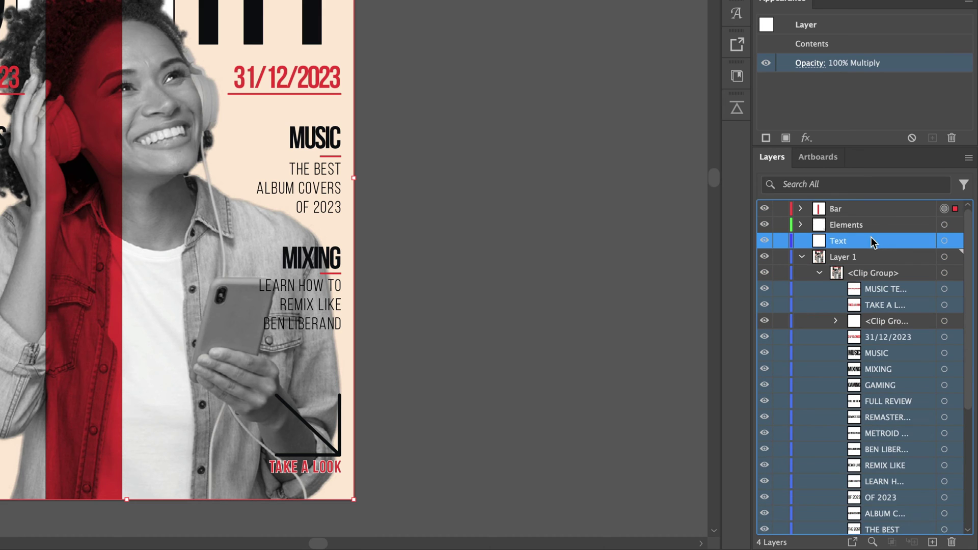
drag(872, 237, 871, 238)
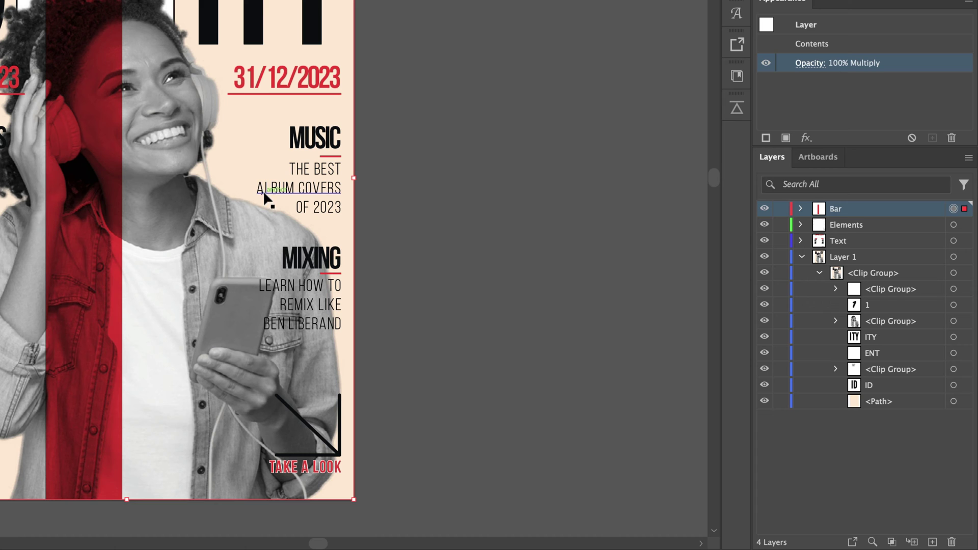
click(310, 141)
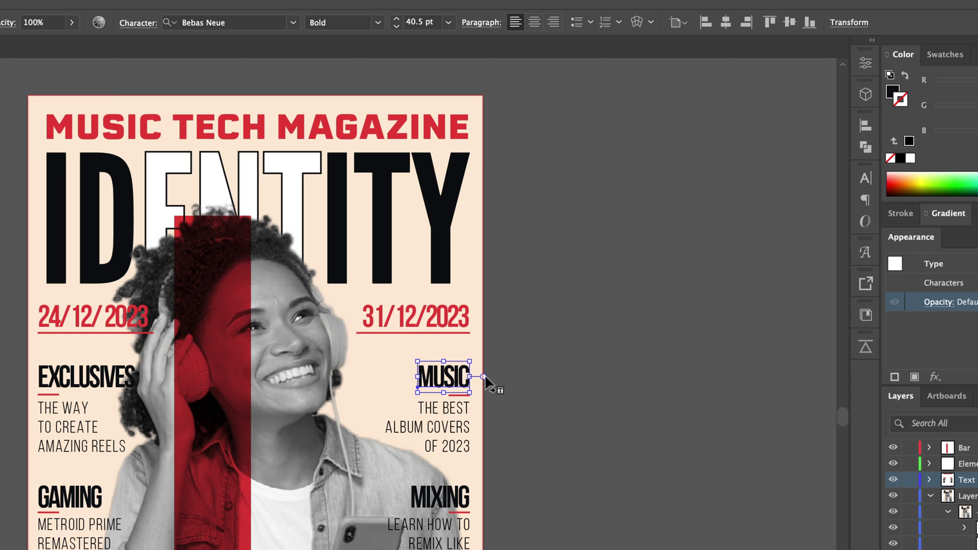
Step: Glance at the Overlord panel, then delete the stray object named 1 from Layer 1
click(864, 348)
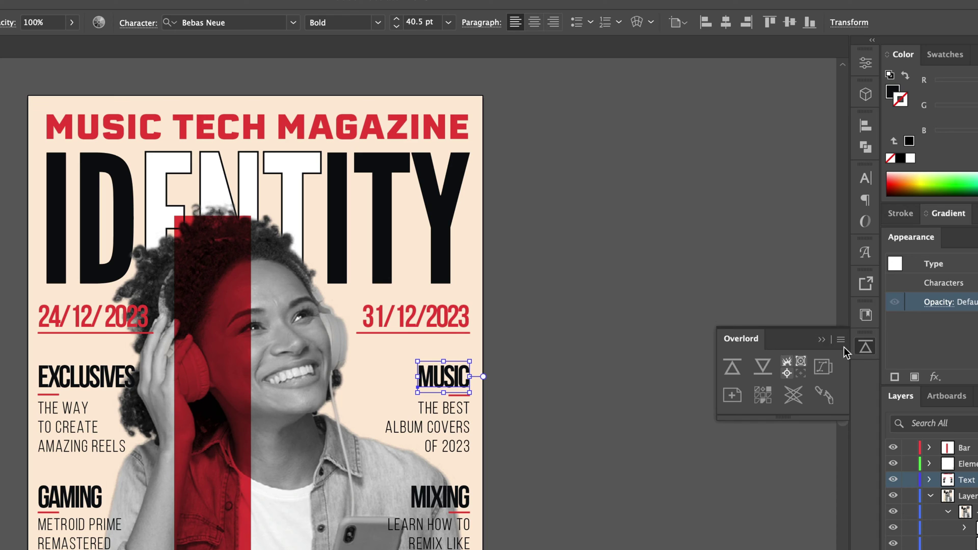
click(859, 349)
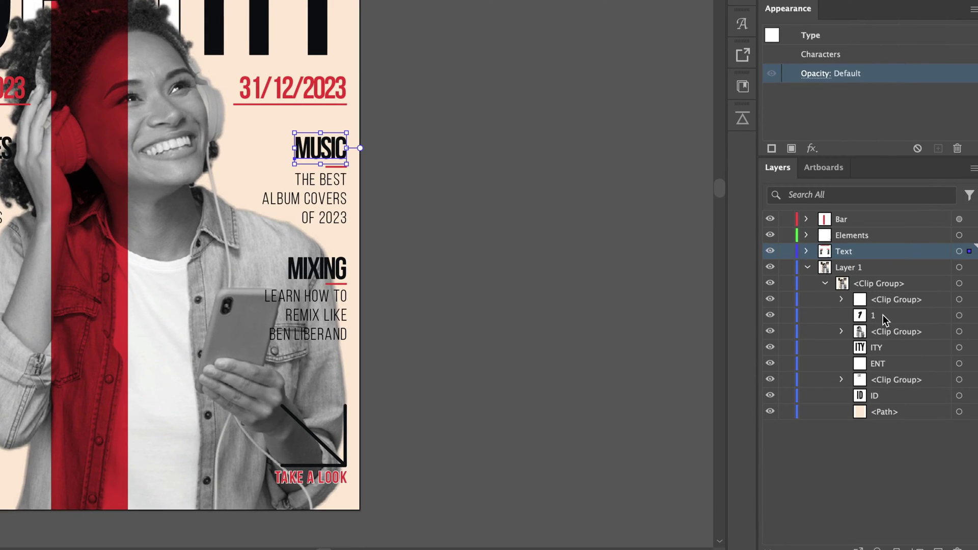
click(916, 305)
click(953, 305)
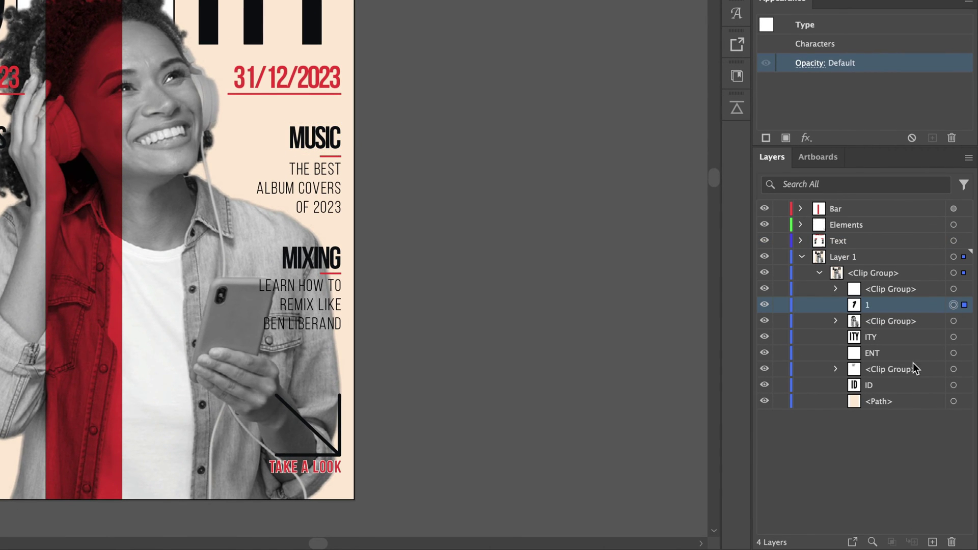
click(952, 542)
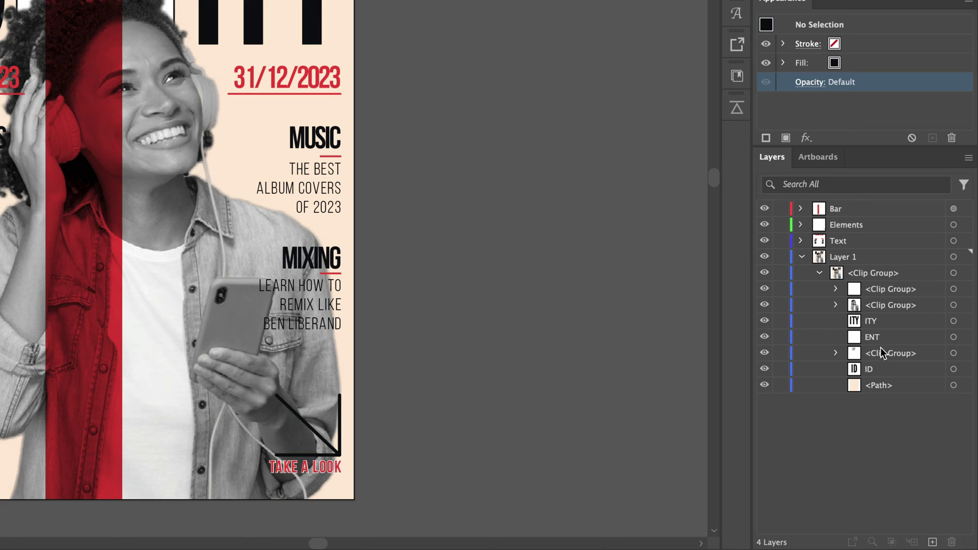
Step: Delete the first clip group from Layer 1
click(764, 290)
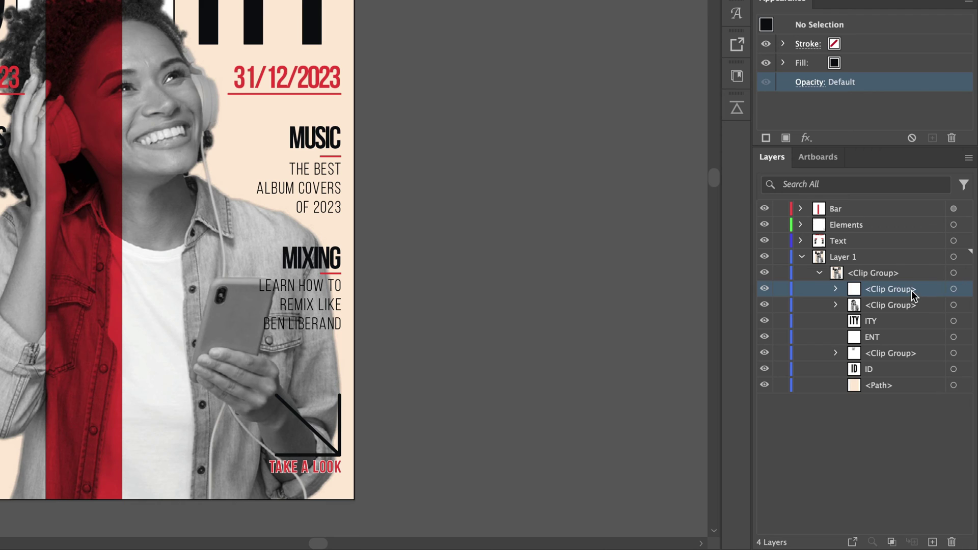
click(951, 542)
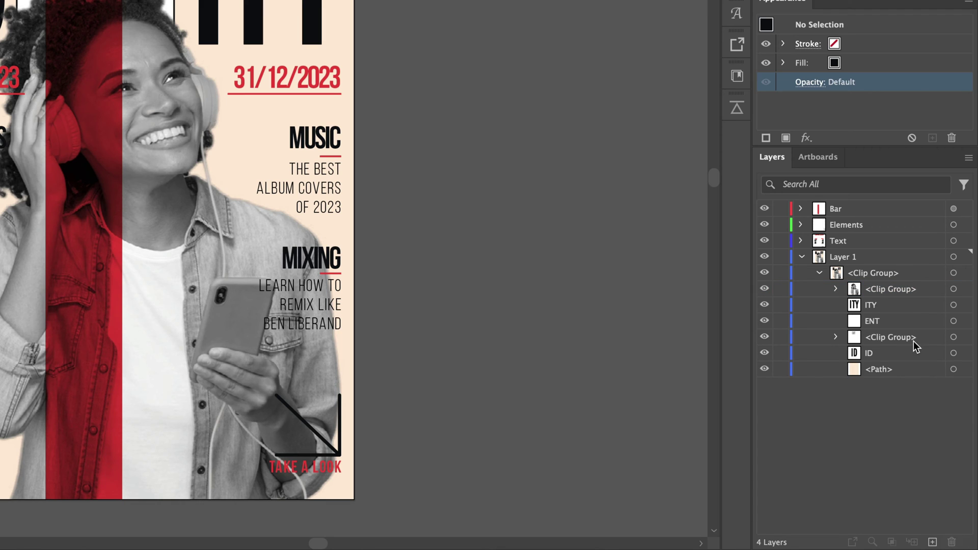
Step: Add a white (FFFFFF) 1 pt stroke to the TAKE A LOOK text
click(297, 470)
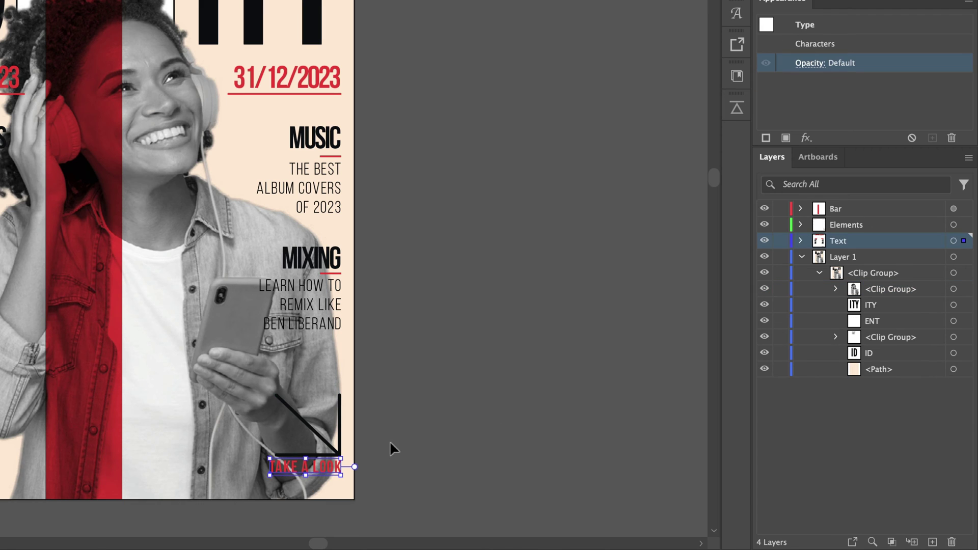
click(766, 137)
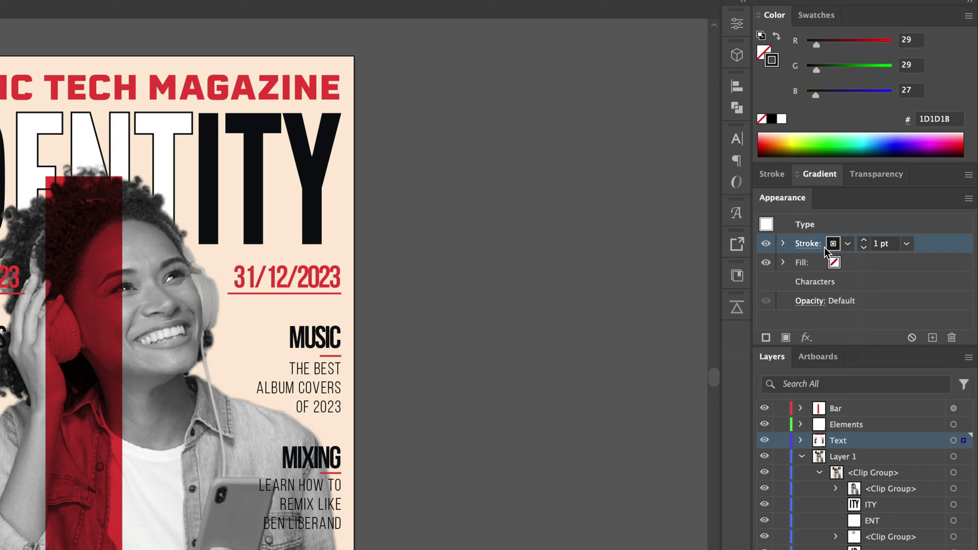
click(782, 123)
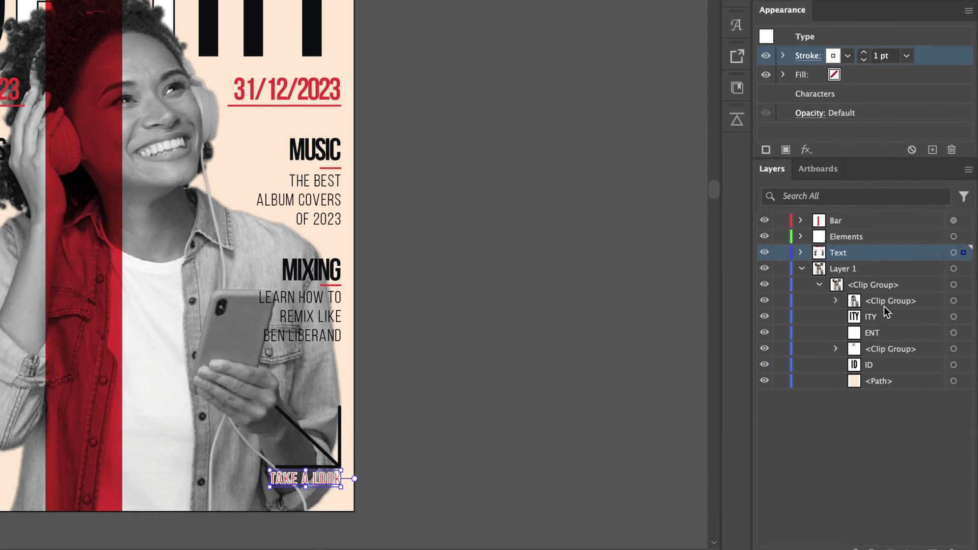
Step: Create a new layer named Image and move the photo's clip group into it
click(876, 288)
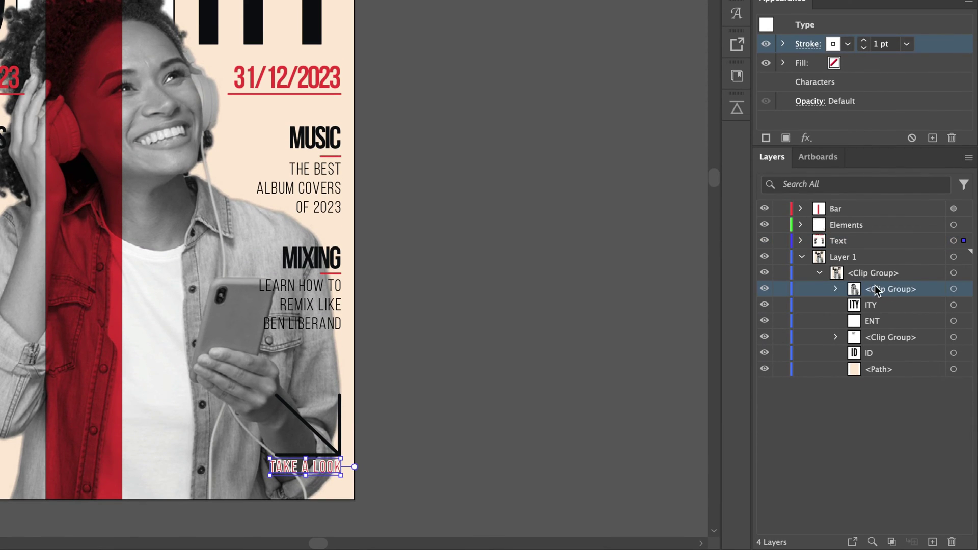
click(932, 542)
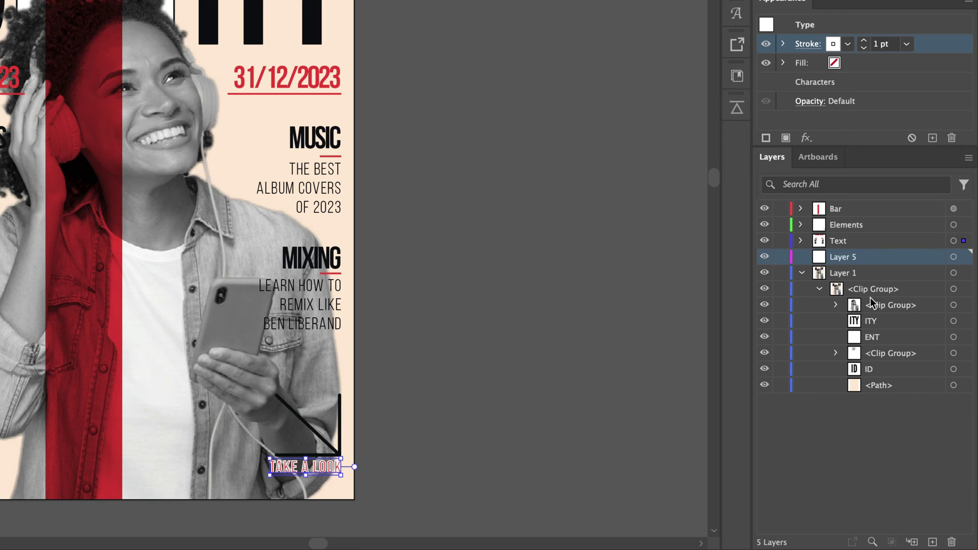
double_click(843, 257)
text(Image)
key(Return)
drag(889, 307, 846, 258)
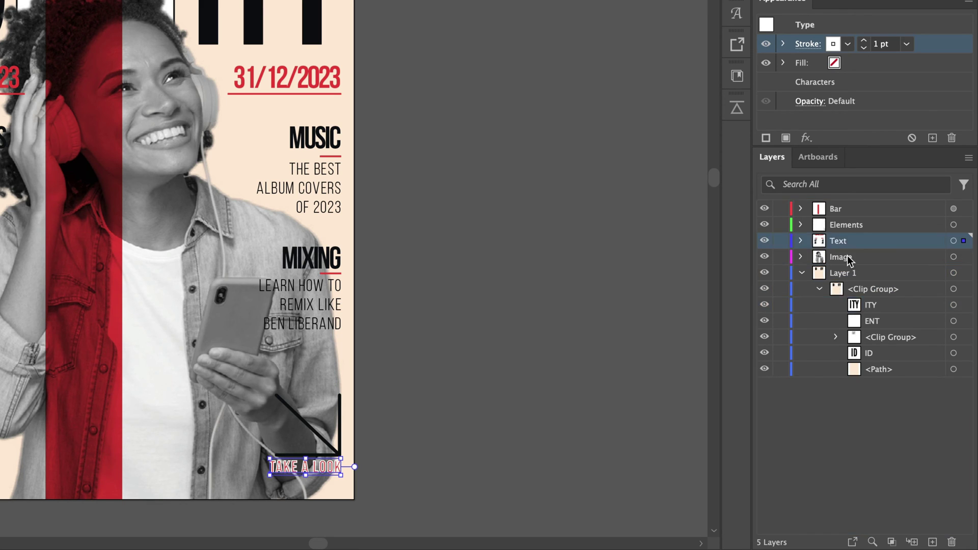
click(763, 258)
Step: Rename Layer 1 to Logo and move the ITY, ENT, Clip Group and ID pieces directly into it
click(842, 275)
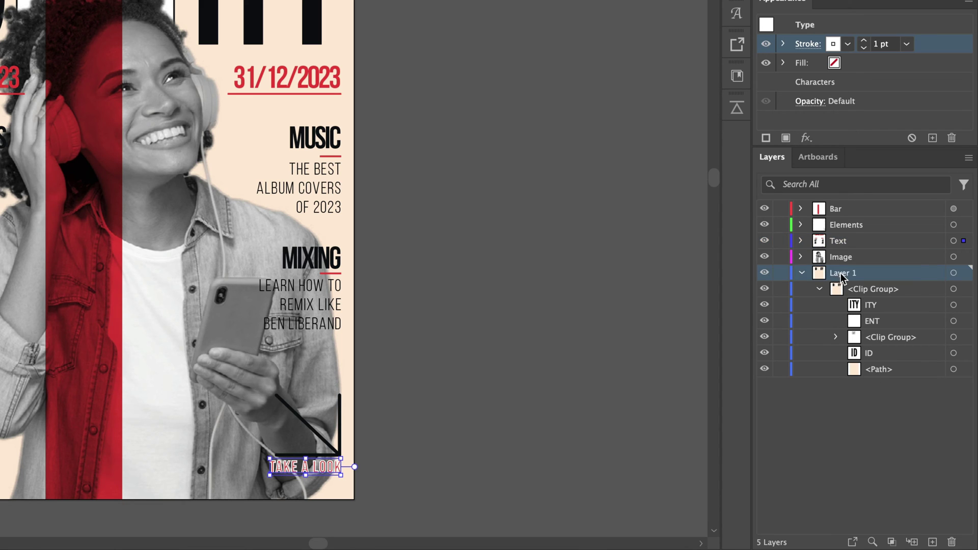
double_click(842, 276)
text(Logo)
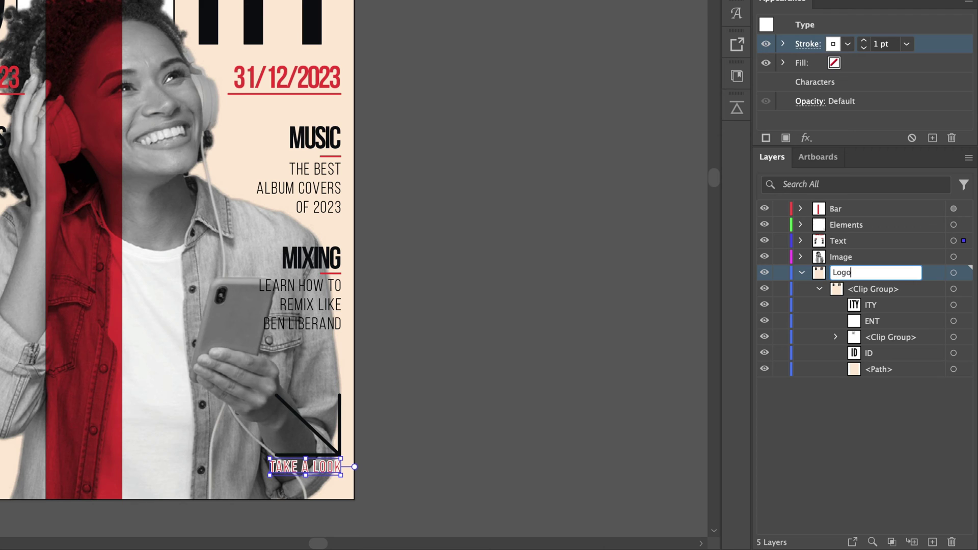
key(Return)
click(877, 306)
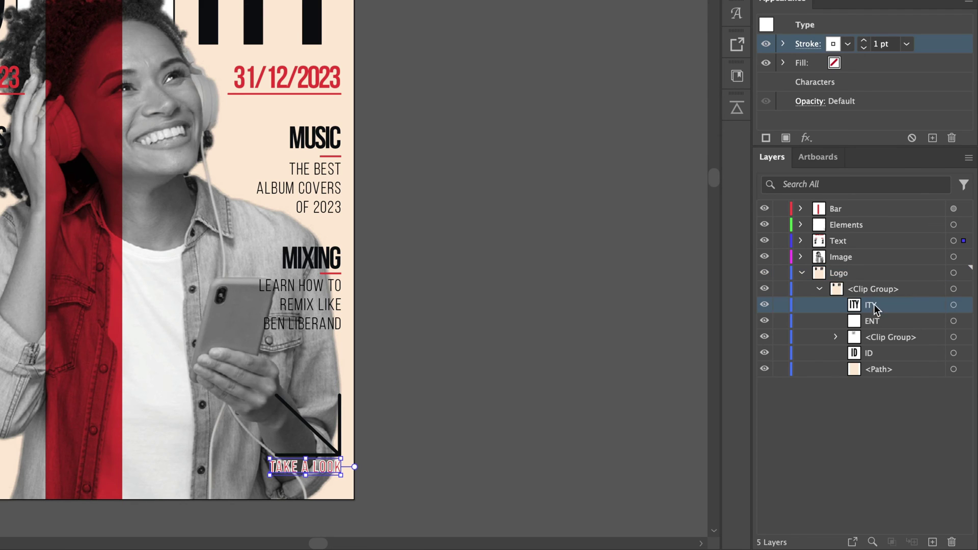
shift+click(879, 338)
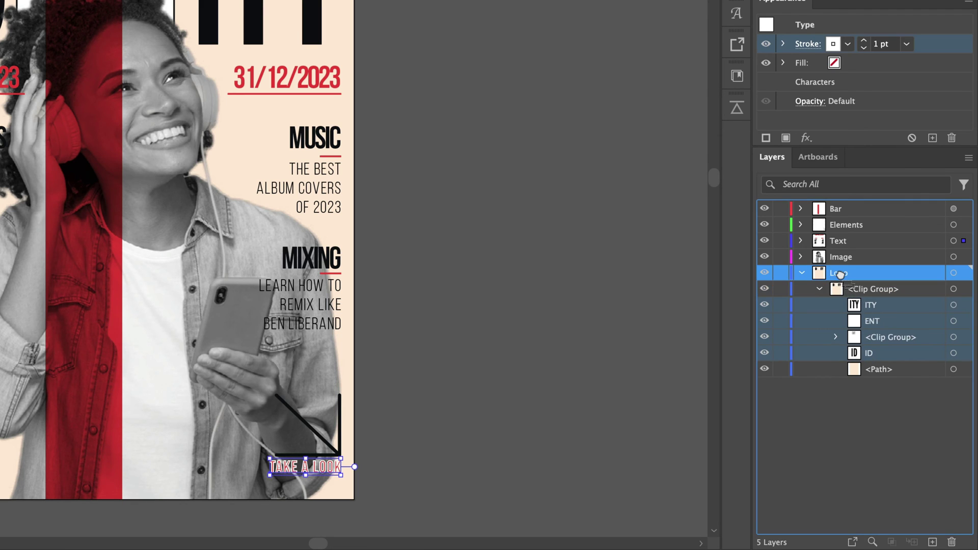
drag(866, 313, 841, 273)
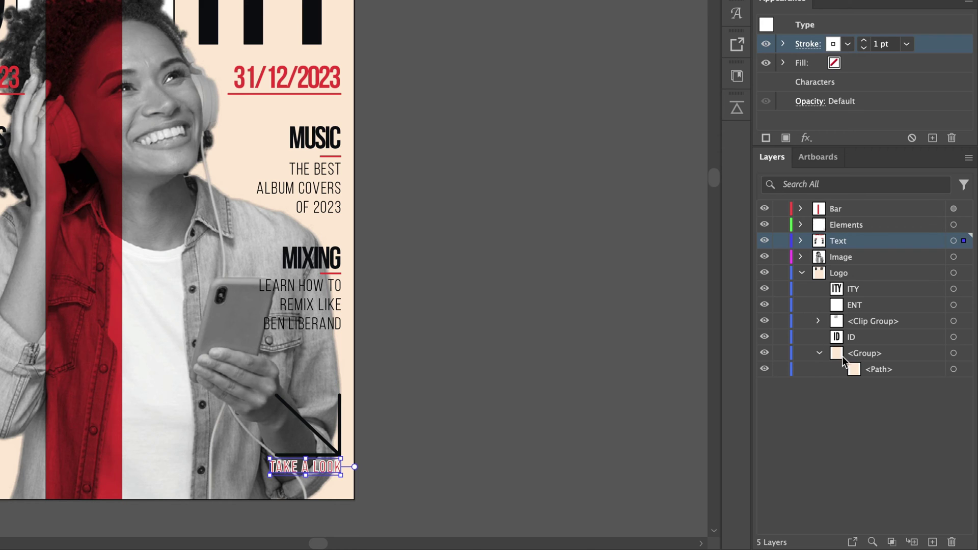
Step: Add a new layer at the bottom of the stack named Background
click(841, 275)
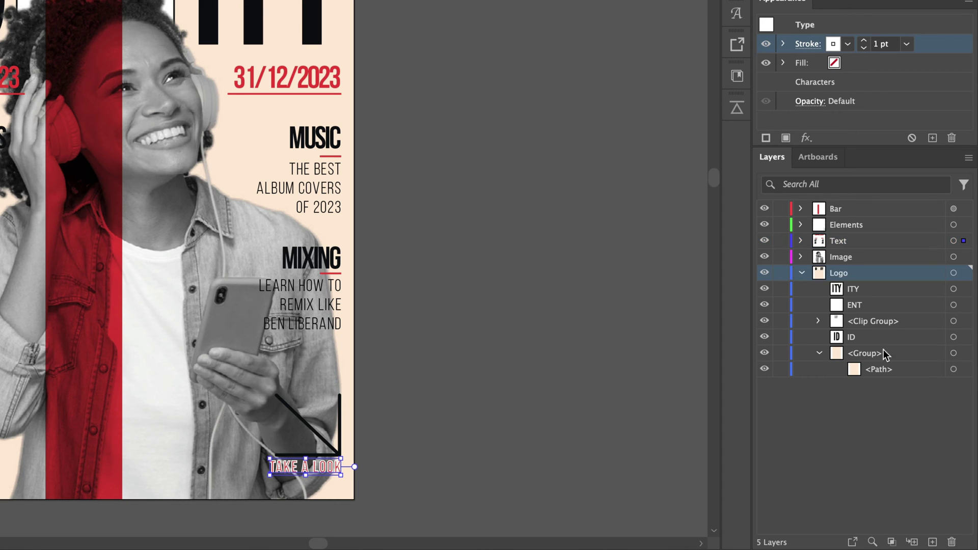
click(932, 542)
drag(846, 276, 832, 413)
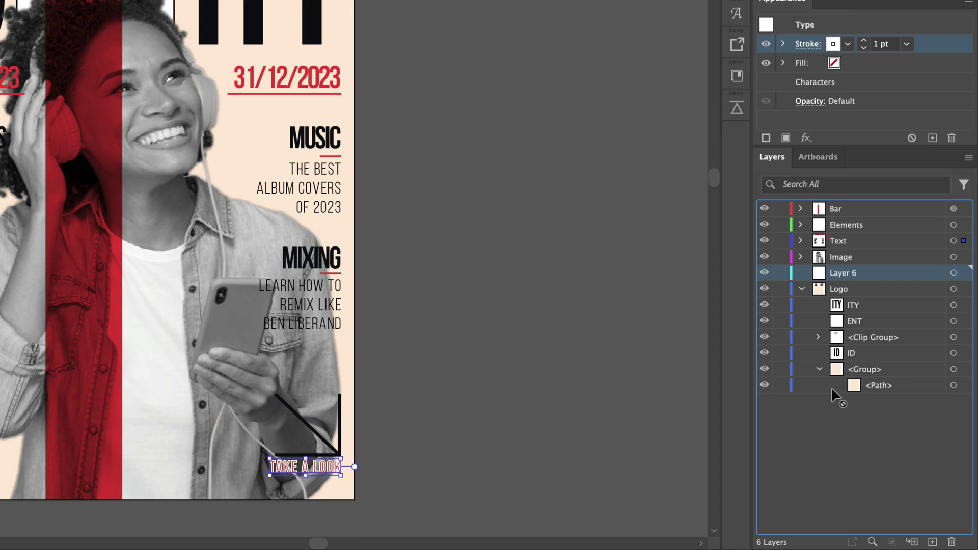
double_click(833, 387)
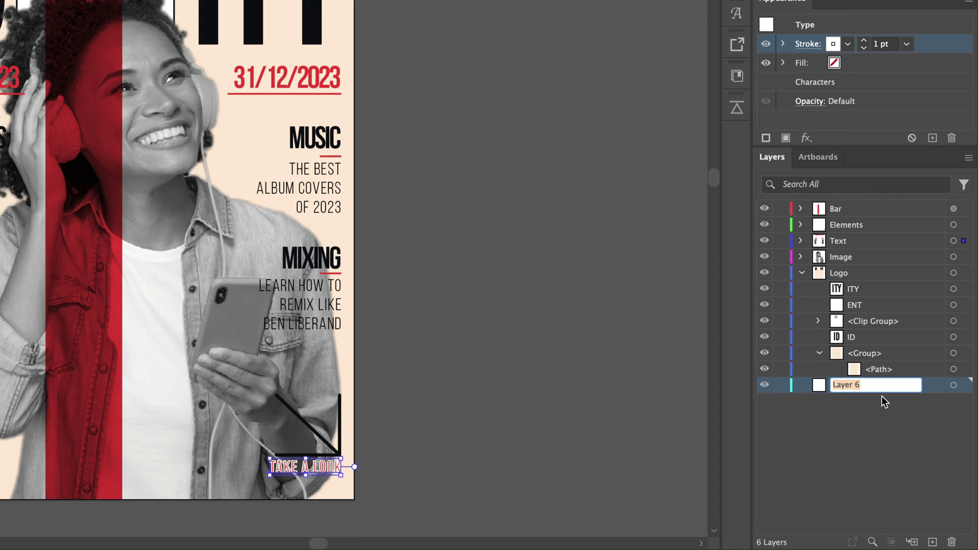
text(Backg)
text(round)
key(Return)
Step: Move the cream background shape group from Logo into the Background layer
click(862, 356)
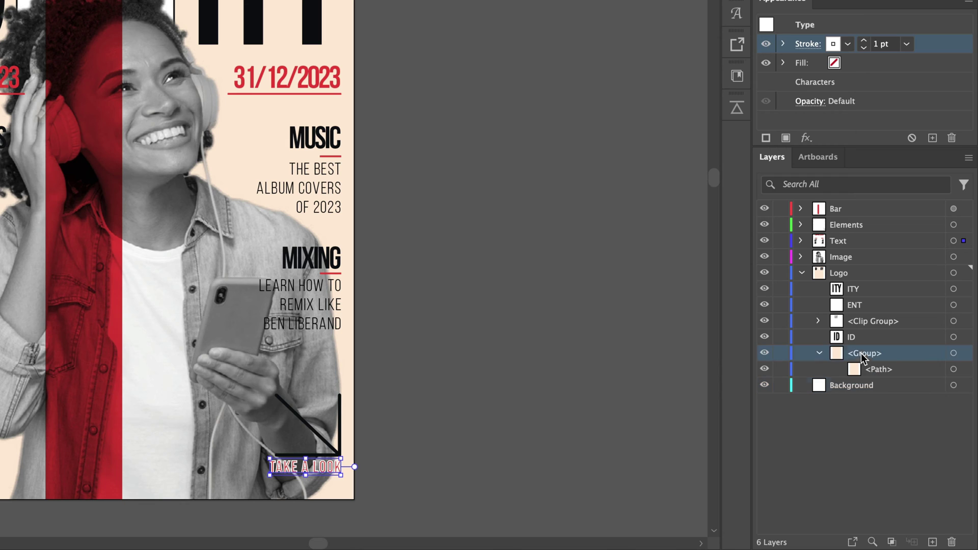
click(875, 371)
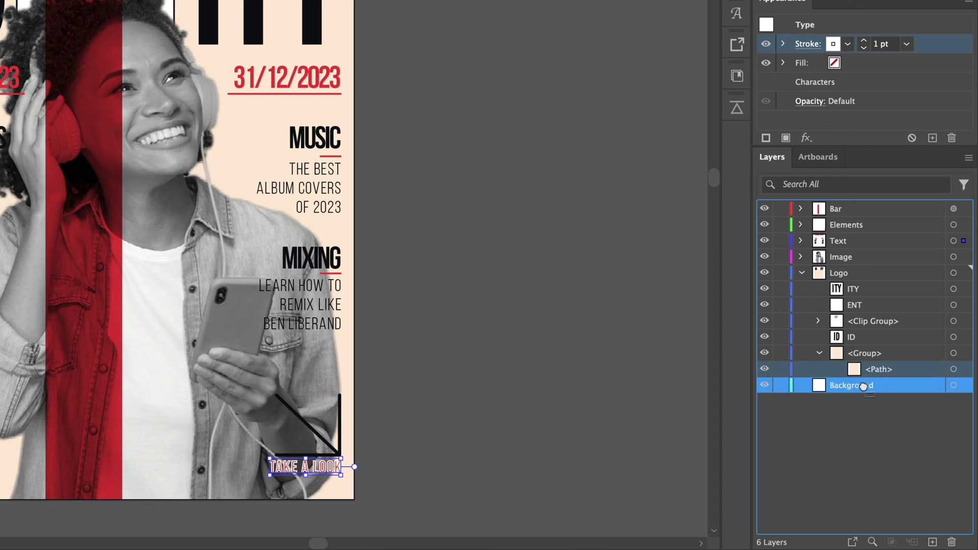
drag(876, 370, 876, 390)
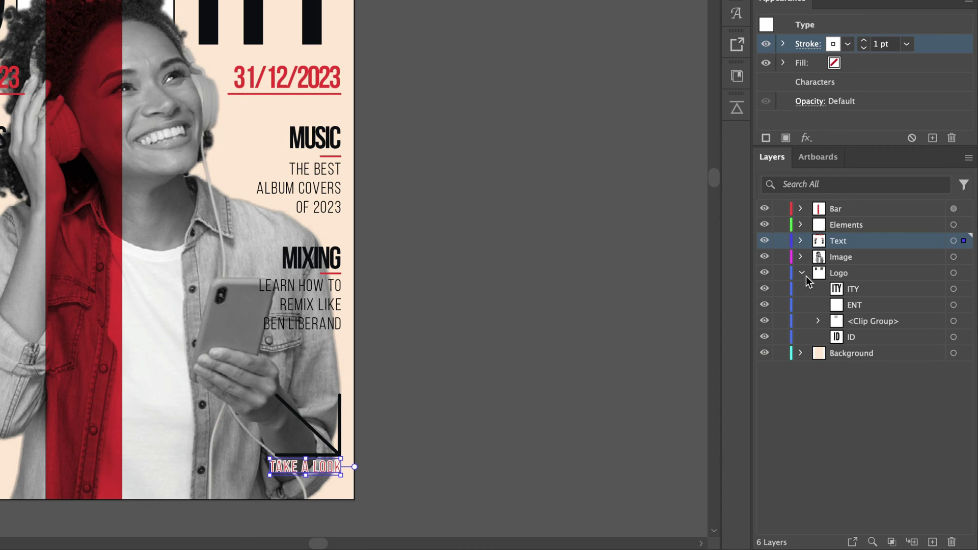
click(802, 273)
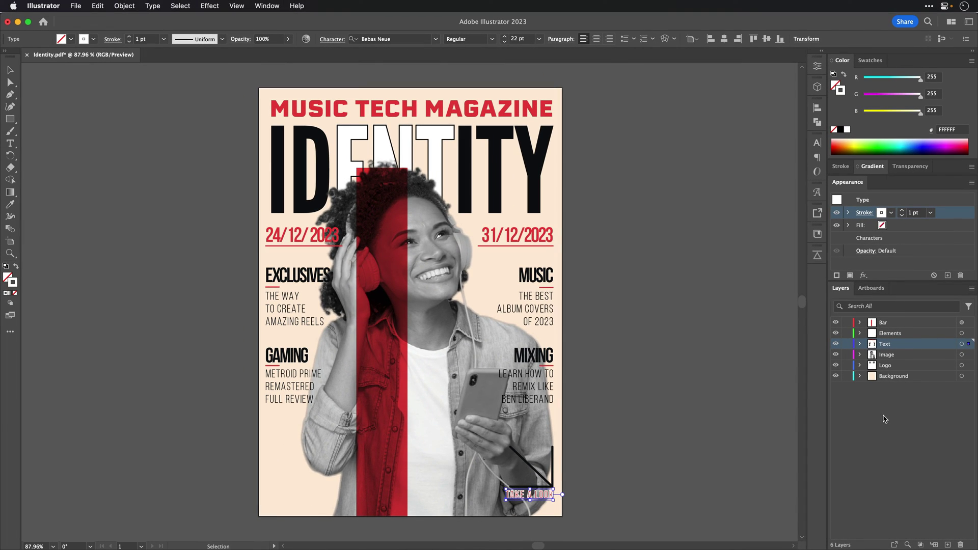
Step: Save the cover and resize the artboard to 1080 by 1350 px, fitting it in view
key(ctrl+s)
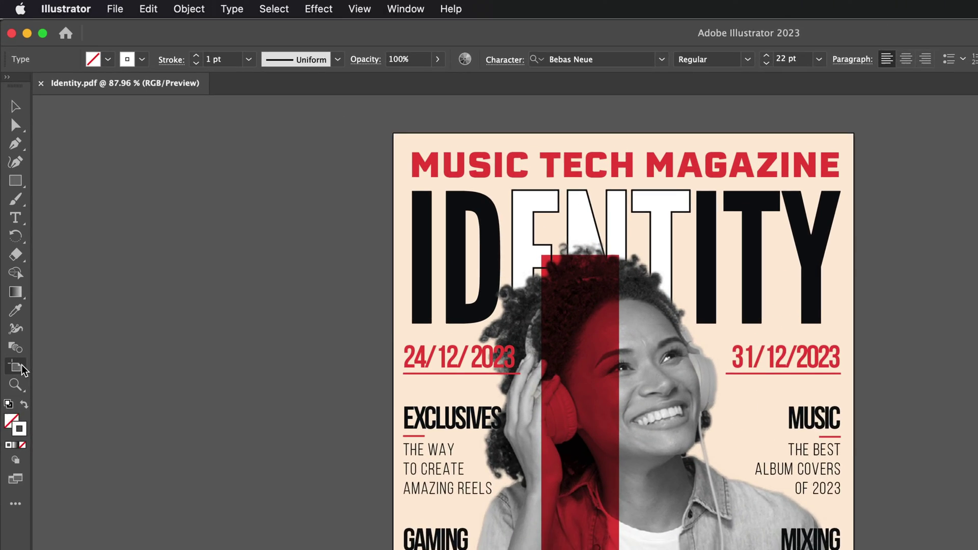
click(21, 369)
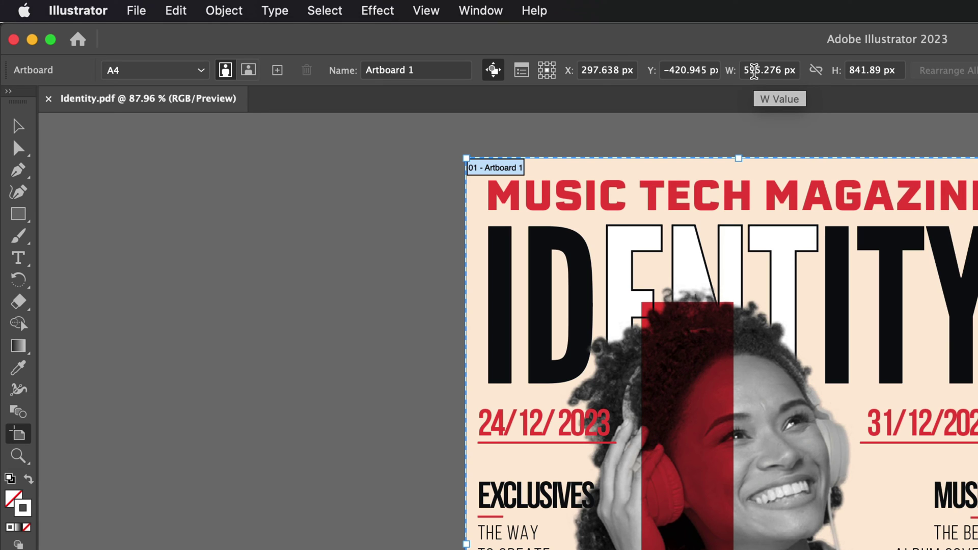
click(754, 72)
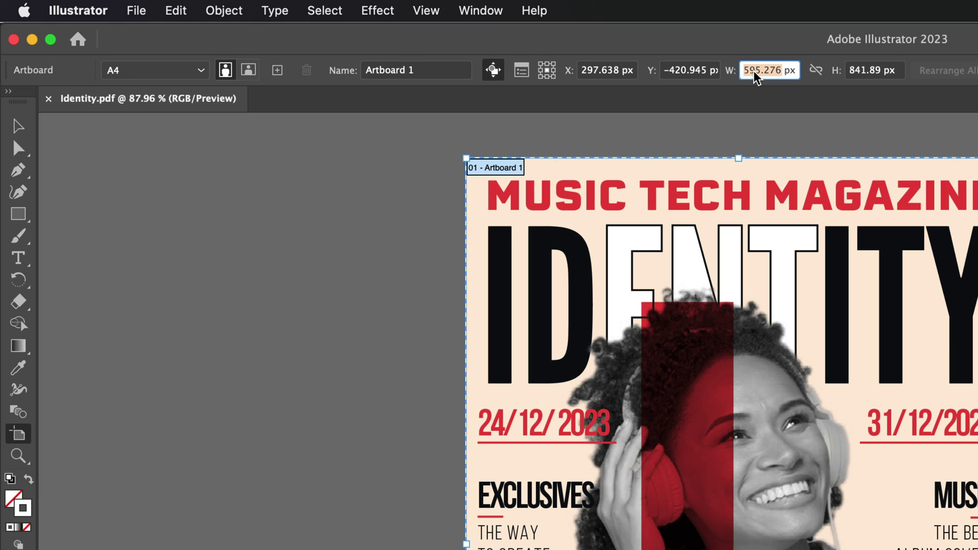
text(1080)
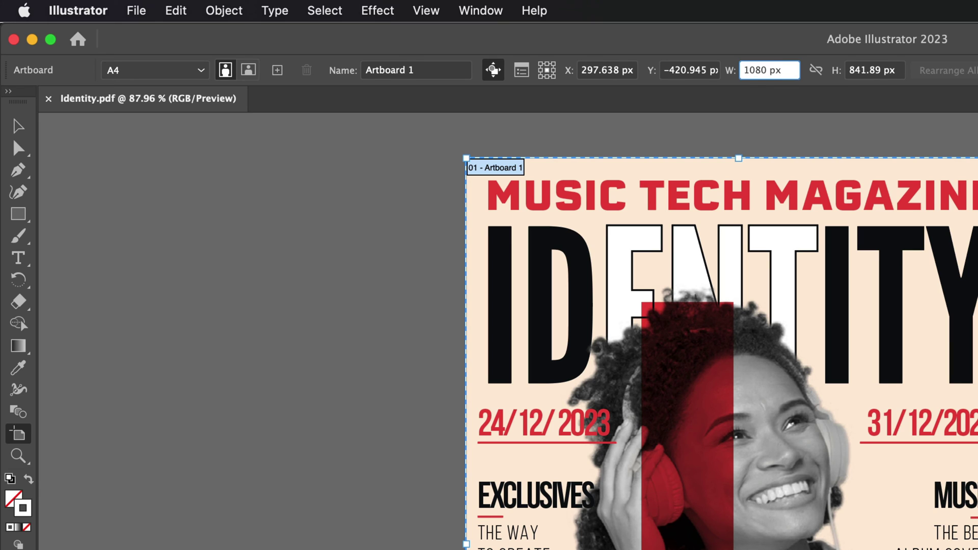
key(Tab)
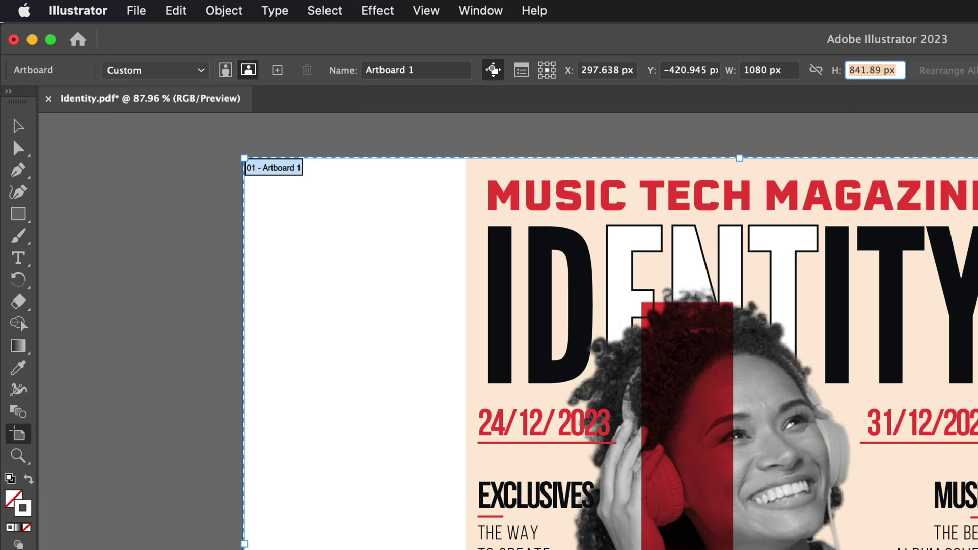
text(1350)
key(Return)
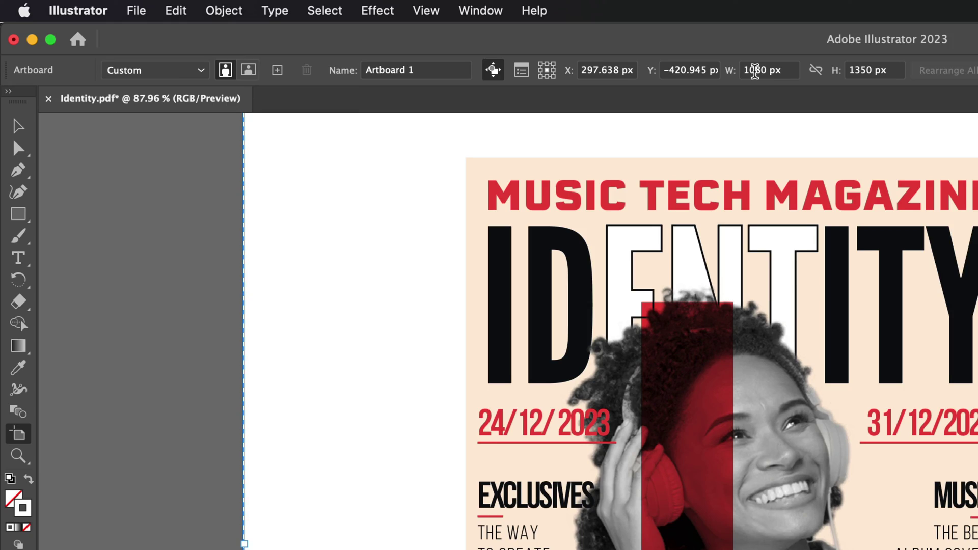
key(super+0)
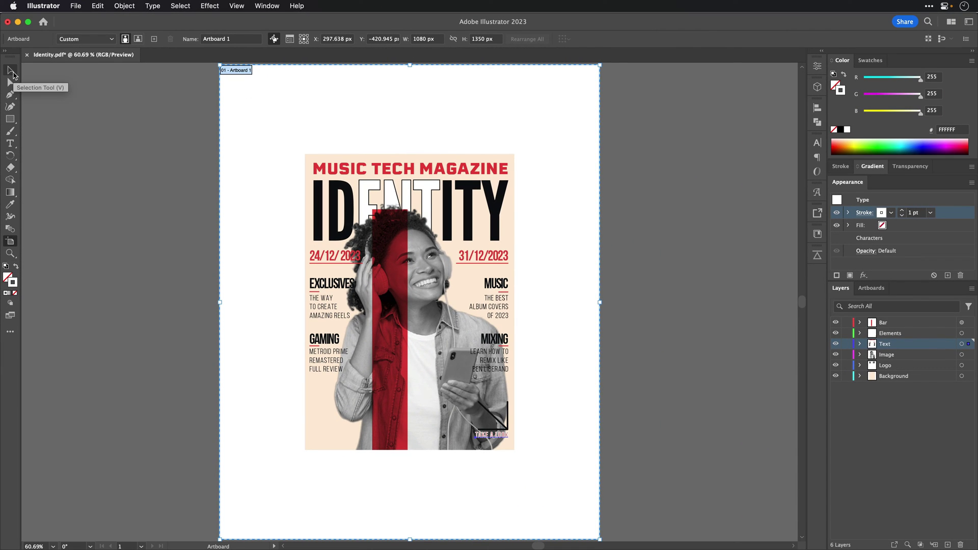
Step: Select all the cover artwork and scale it up to the artboard's full 1350 px height
click(12, 71)
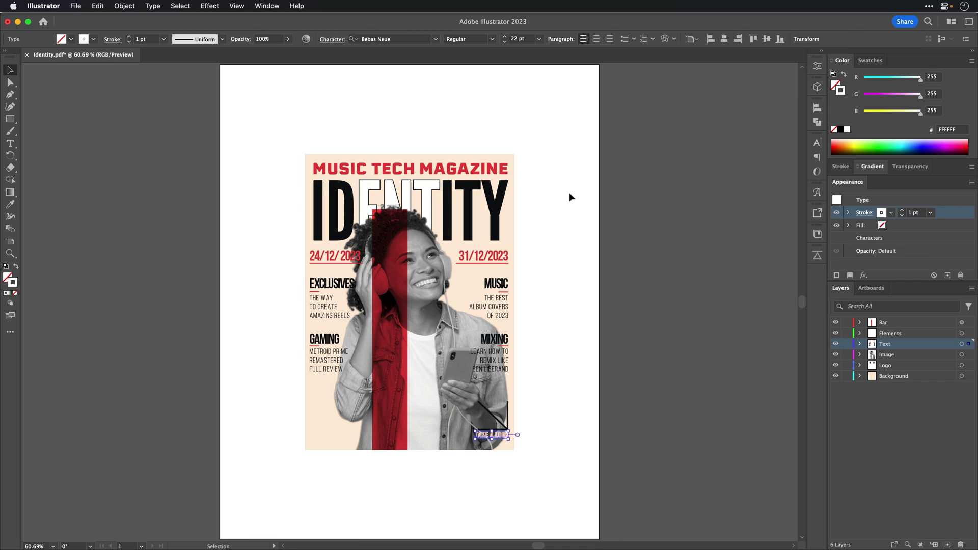
key(a)
key(ctrl+a)
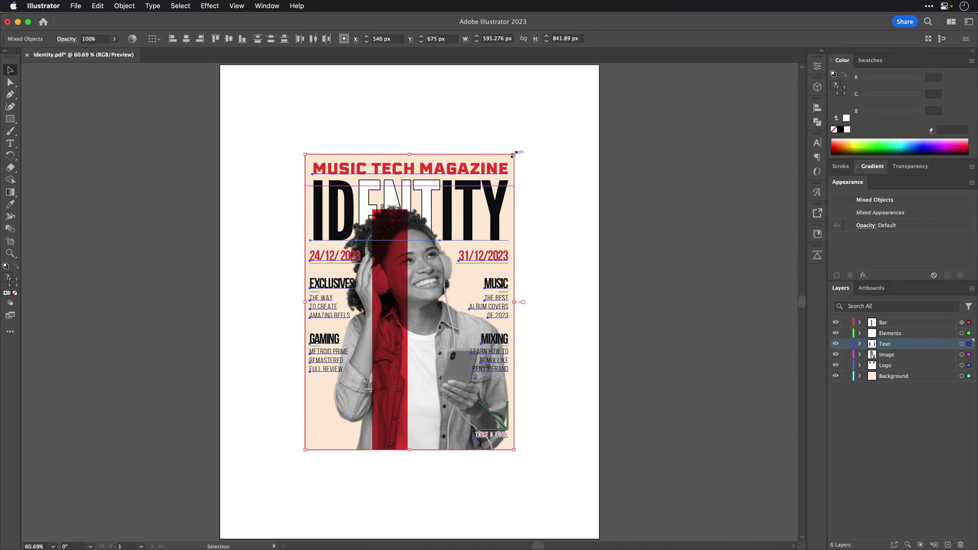
drag(517, 153, 572, 74)
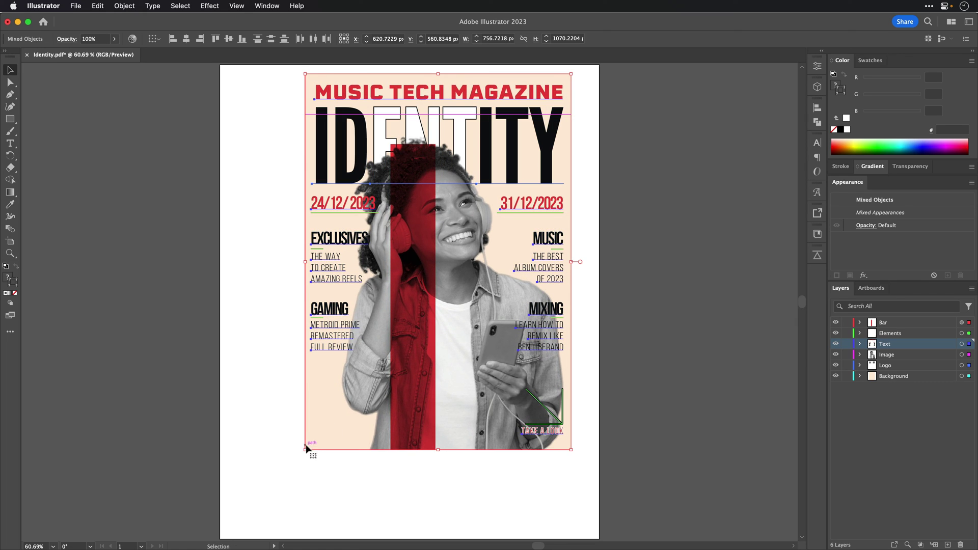
drag(304, 450, 228, 533)
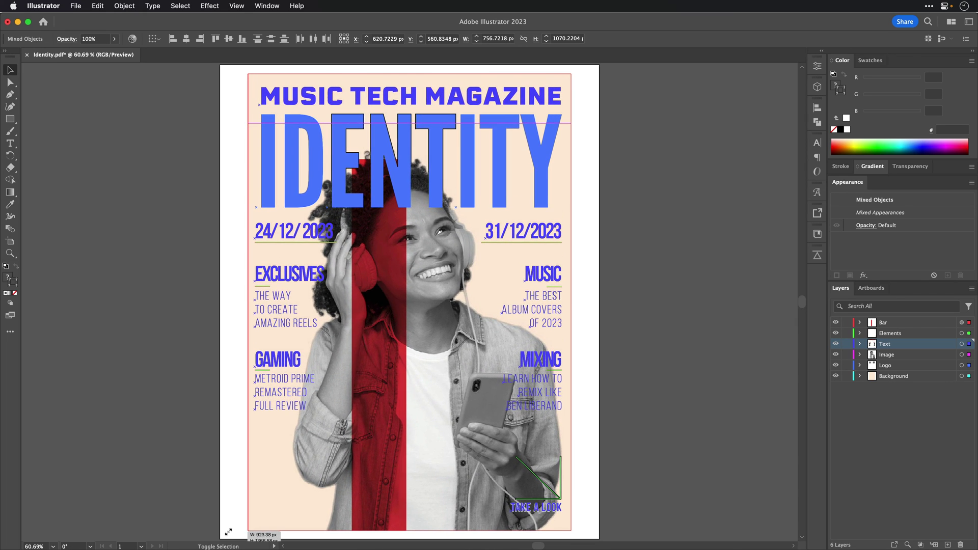
key(ctrl+minus)
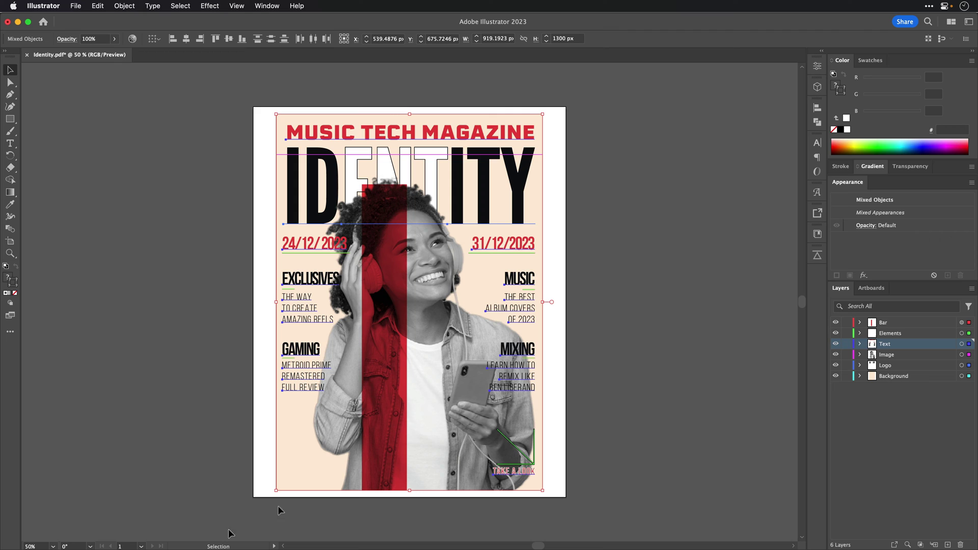
drag(542, 114, 547, 106)
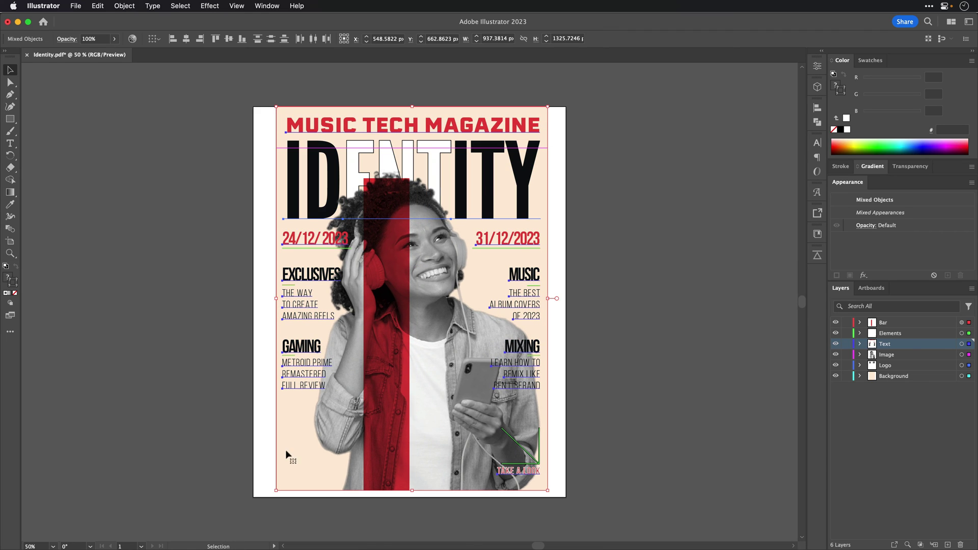
drag(276, 492, 272, 498)
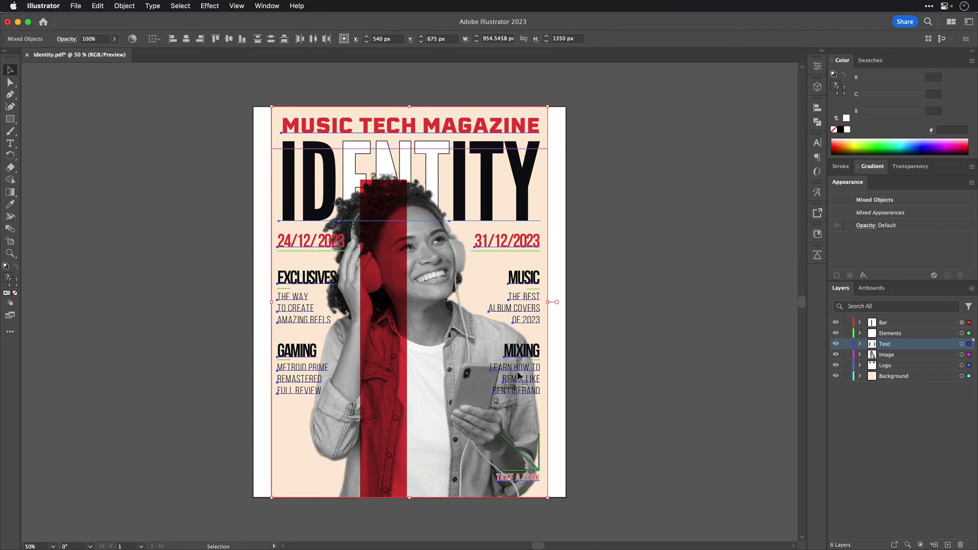
Step: Stretch the cream background to the artboard's left and right edges, then save
click(902, 391)
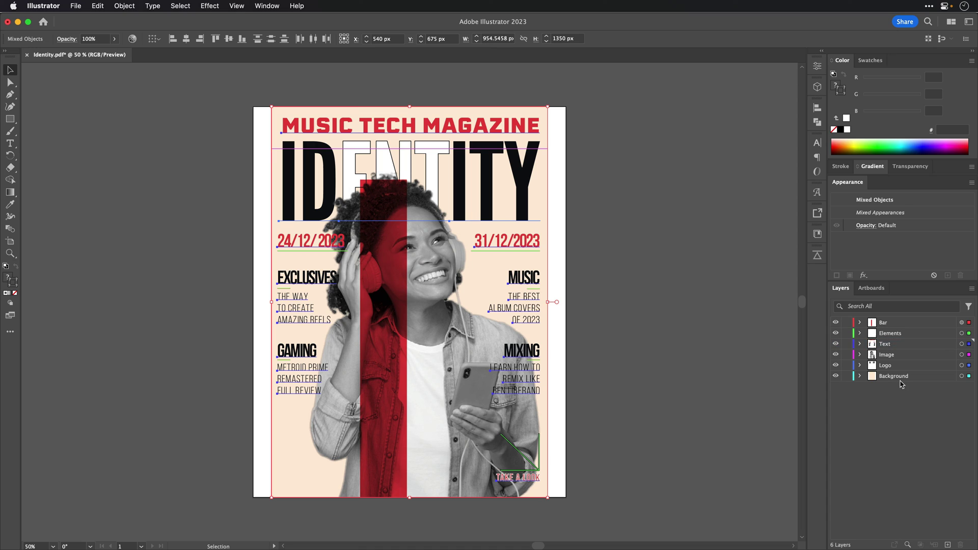
click(963, 377)
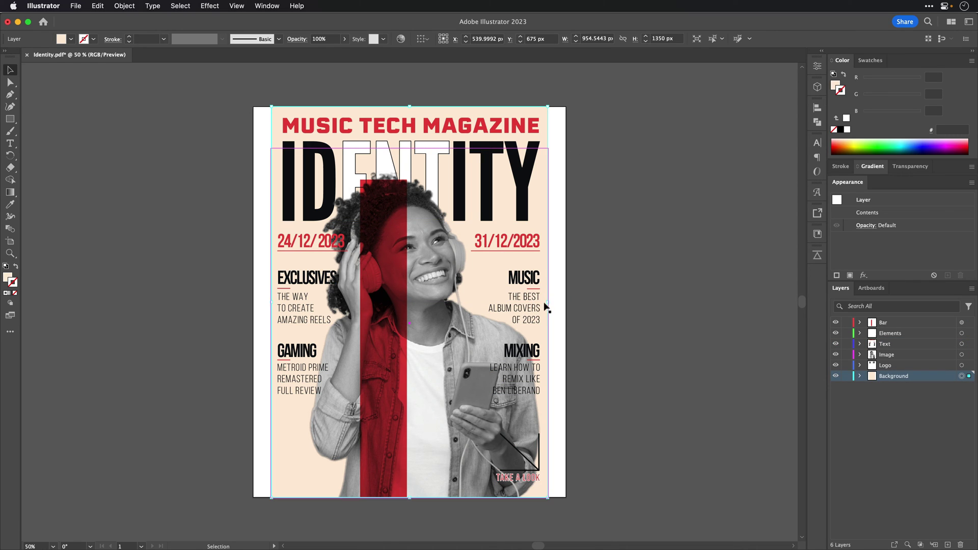
drag(548, 301, 565, 303)
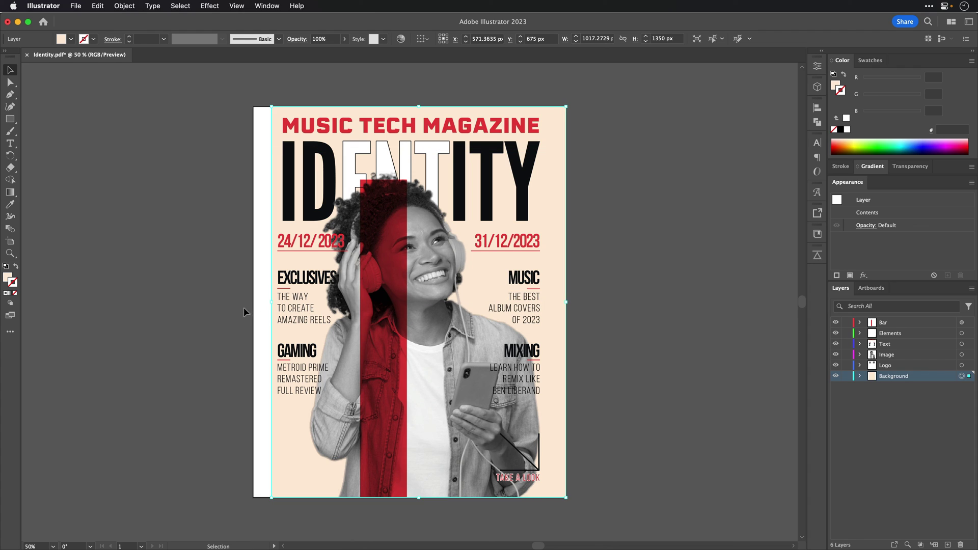
drag(272, 302, 254, 303)
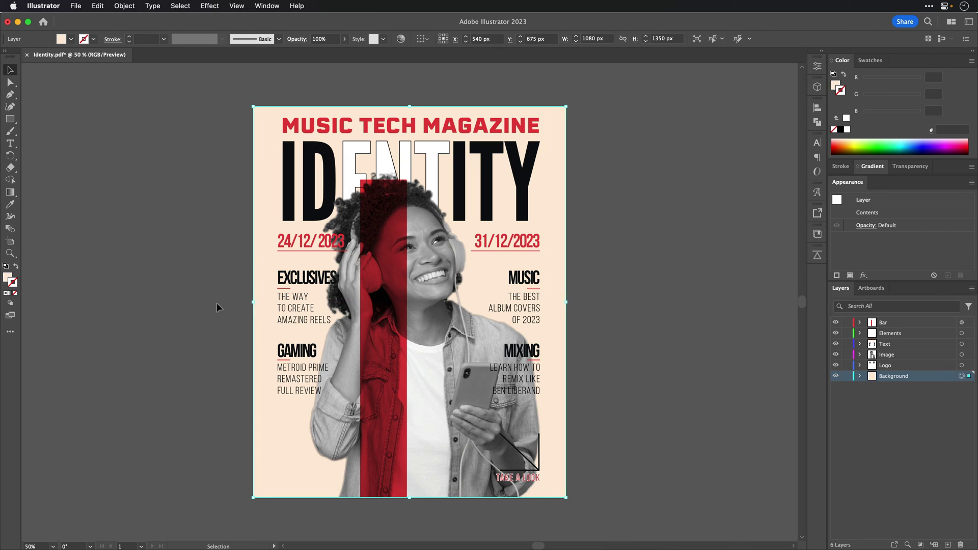
click(217, 305)
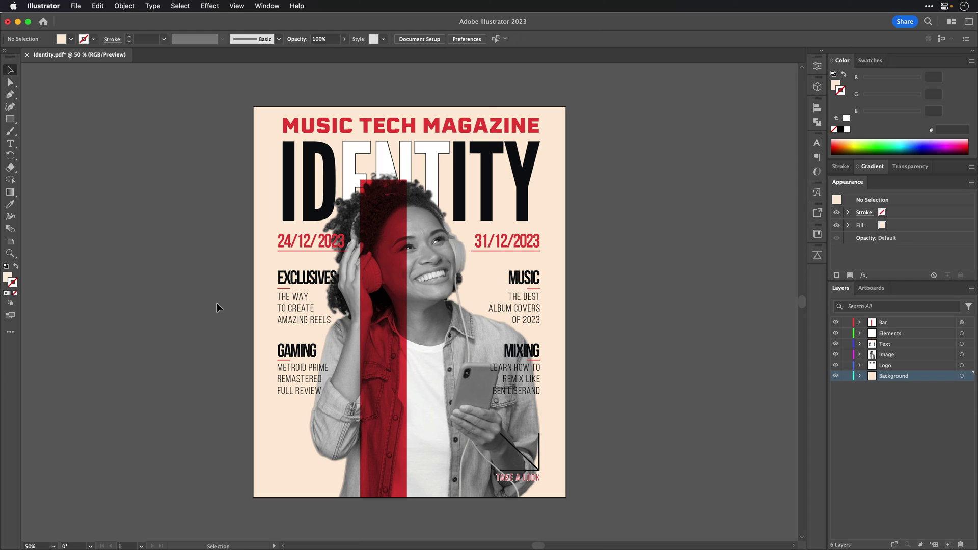
key(a)
key(super+s)
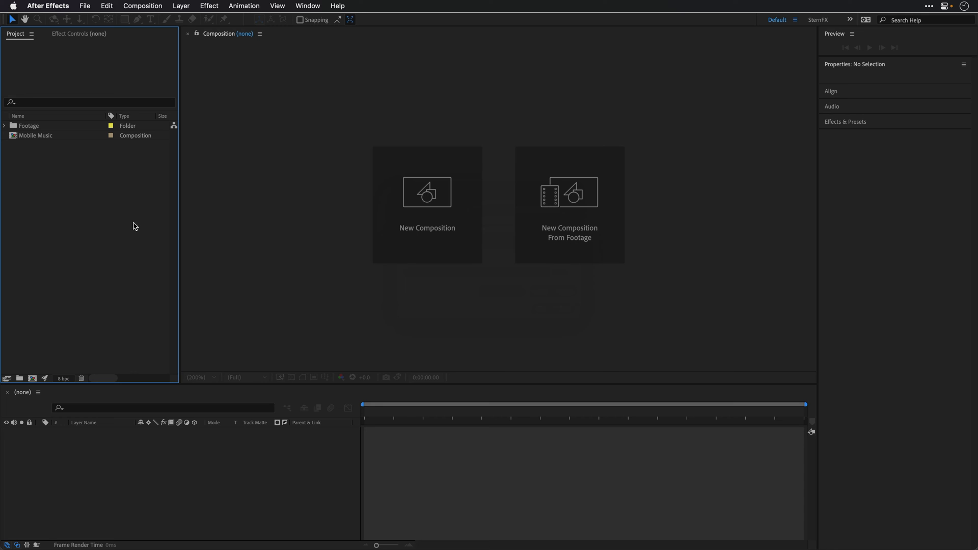
Step: Import Identity.pdf as a Composition with Layer Size
double_click(71, 225)
click(386, 128)
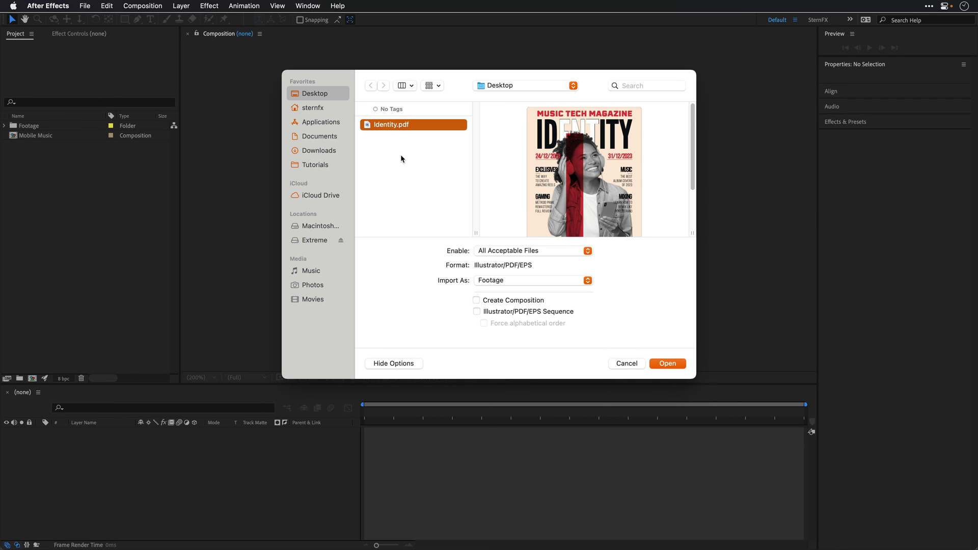
click(668, 365)
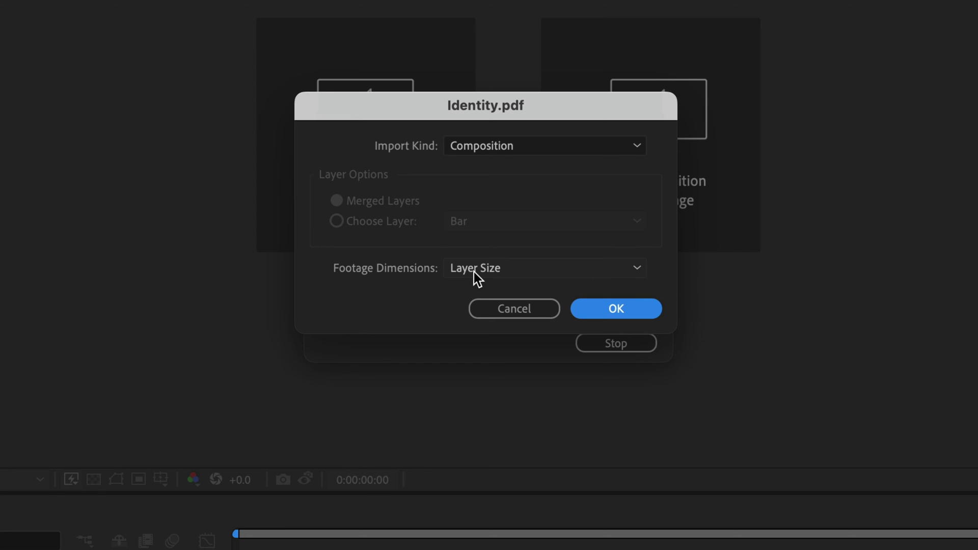
click(606, 308)
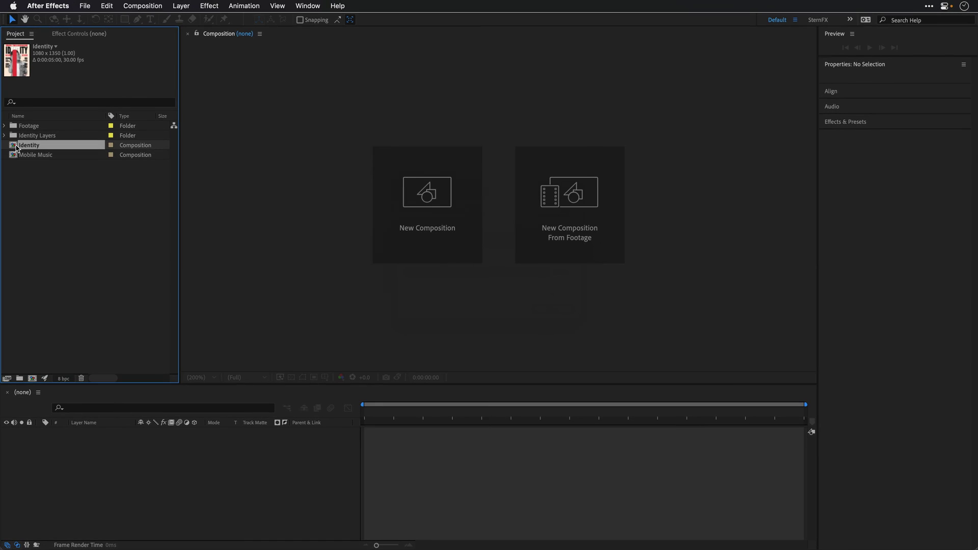
Step: Set the Bar layer's blending mode to Multiply and switch to InDesign to compare
double_click(29, 145)
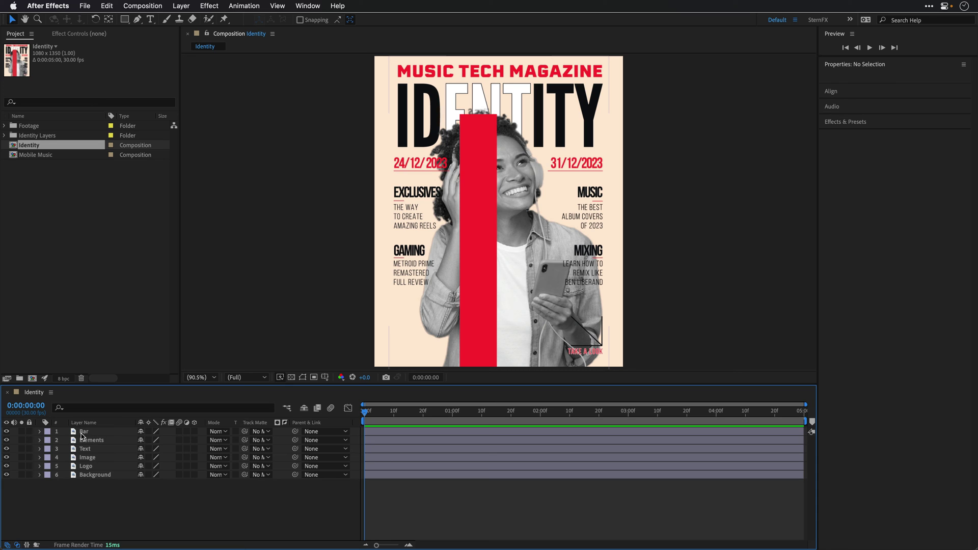
click(82, 434)
click(218, 432)
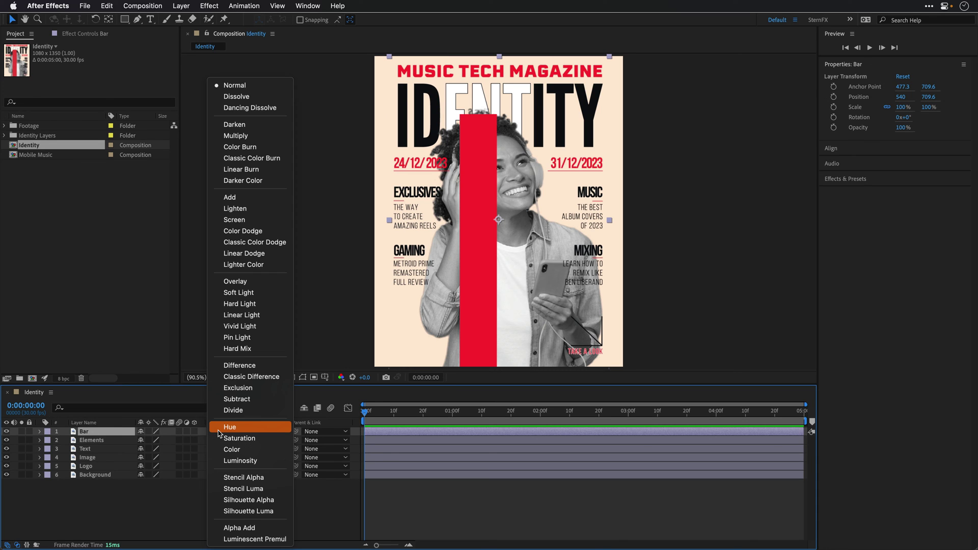
click(233, 136)
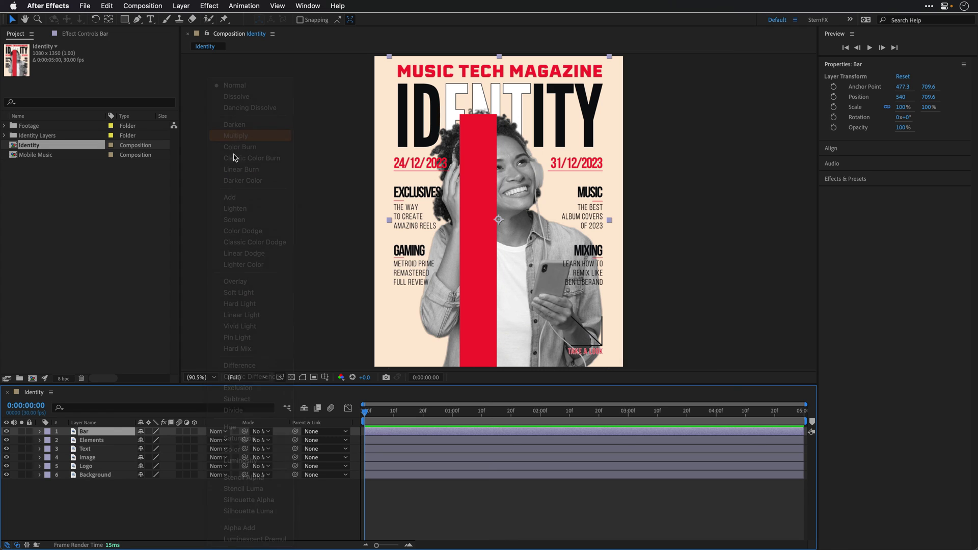
click(136, 518)
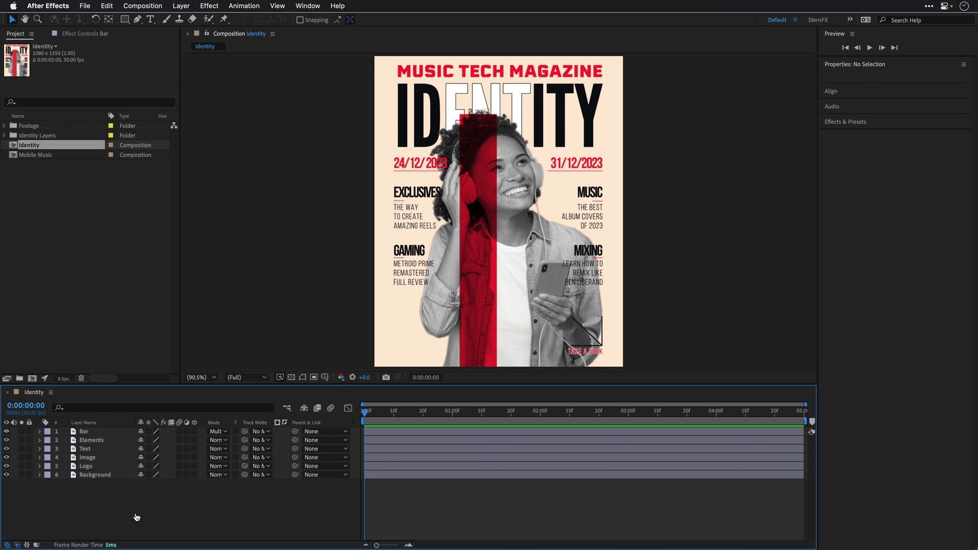
key(super+Tab)
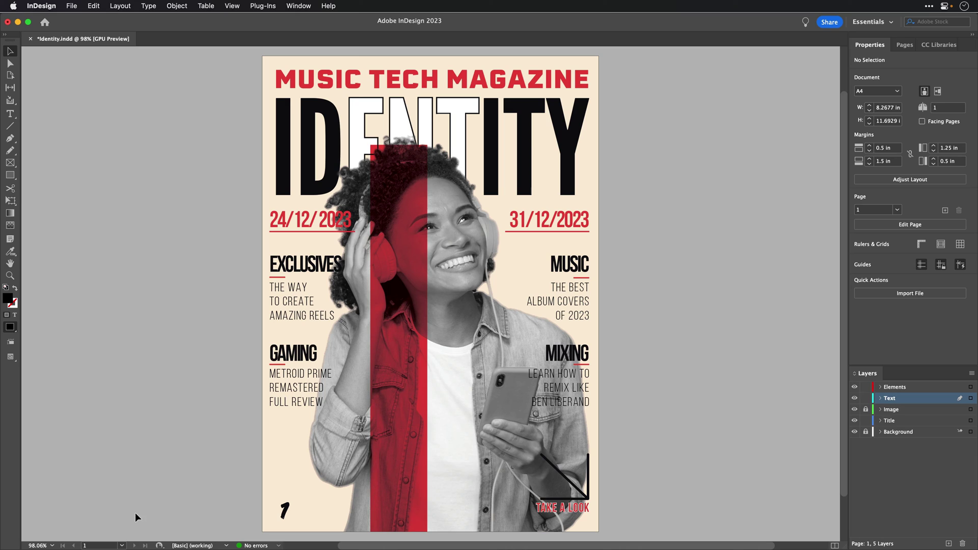
Step: Toggle between InDesign and After Effects, ending on the Identity composition's Composition menu
key(super+Tab)
key(super+Tab)
key(super+Tab)
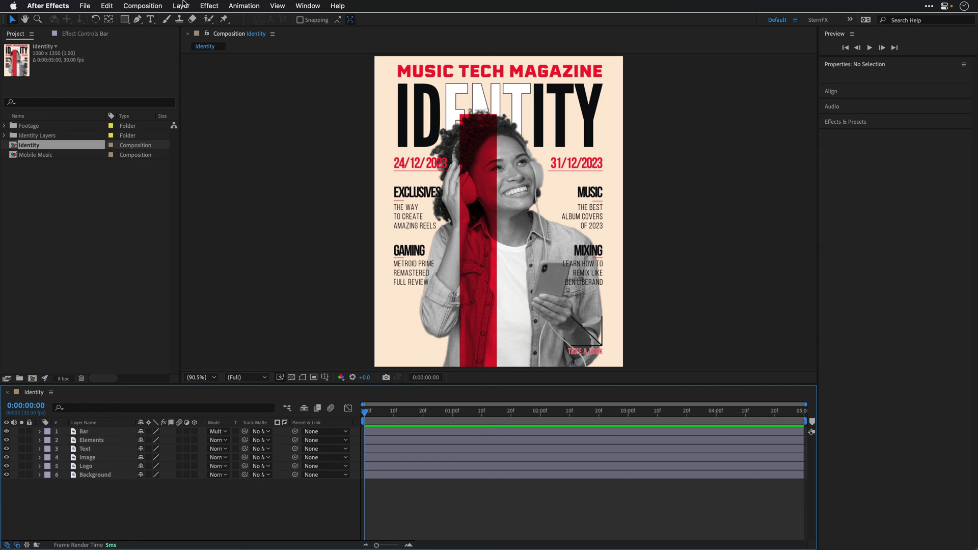
click(148, 5)
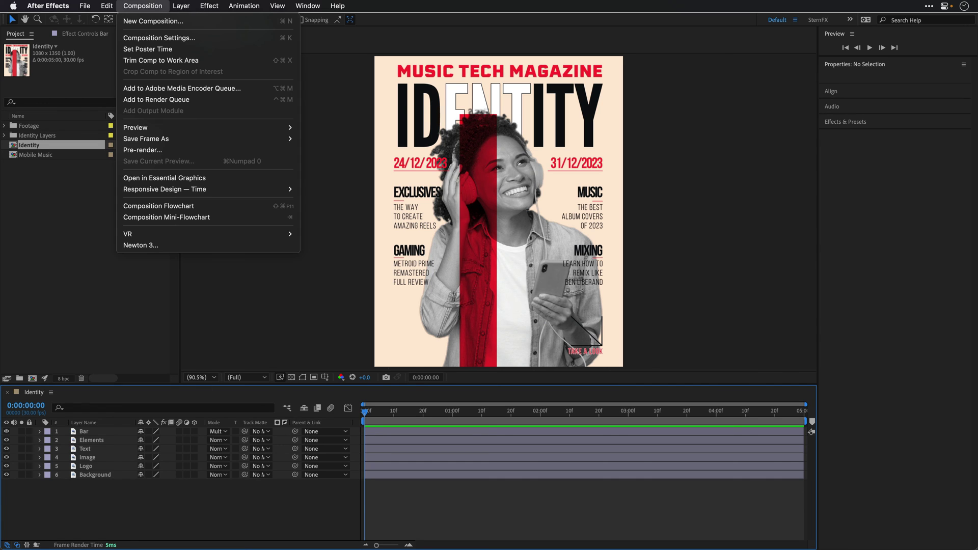
click(147, 38)
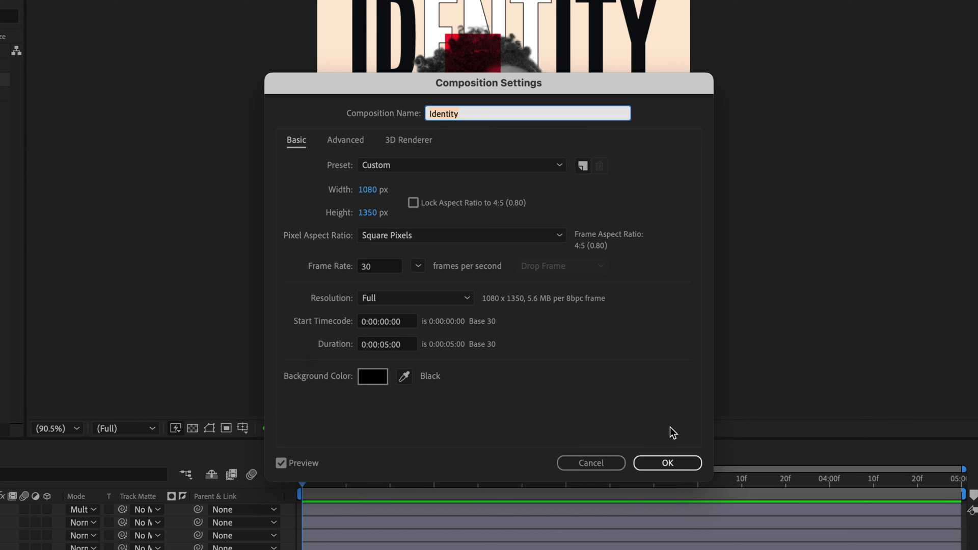
click(669, 464)
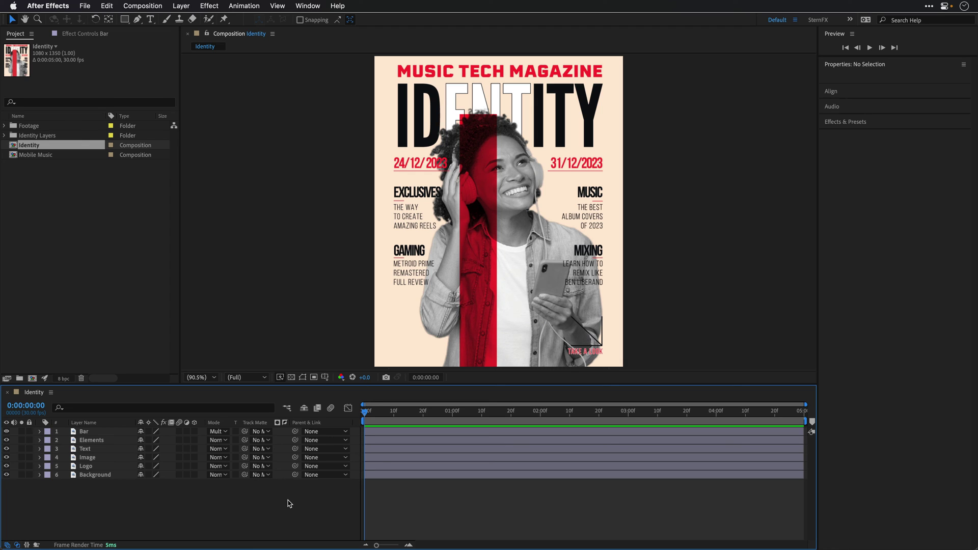
Step: Apply a Linear Wipe to the Bar layer with a 180° wipe angle
click(85, 432)
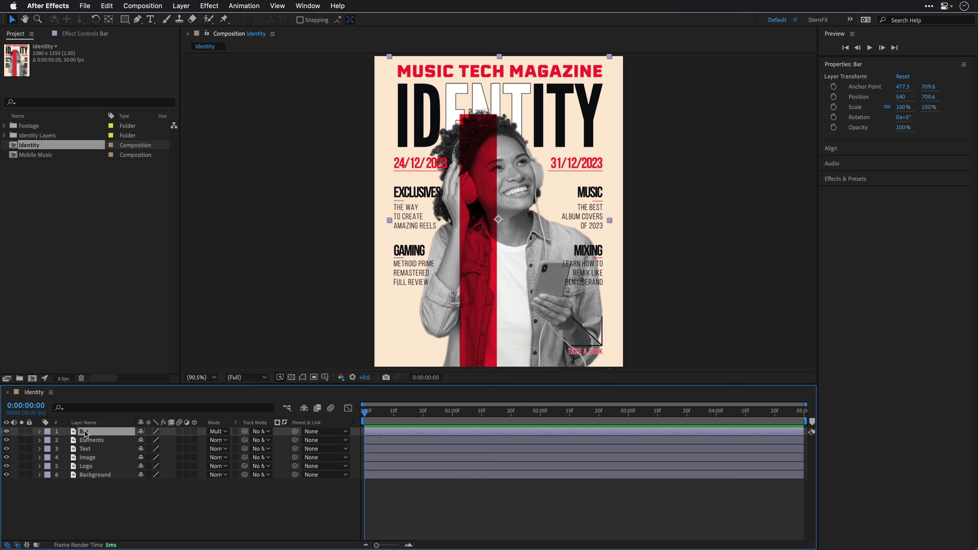
click(827, 181)
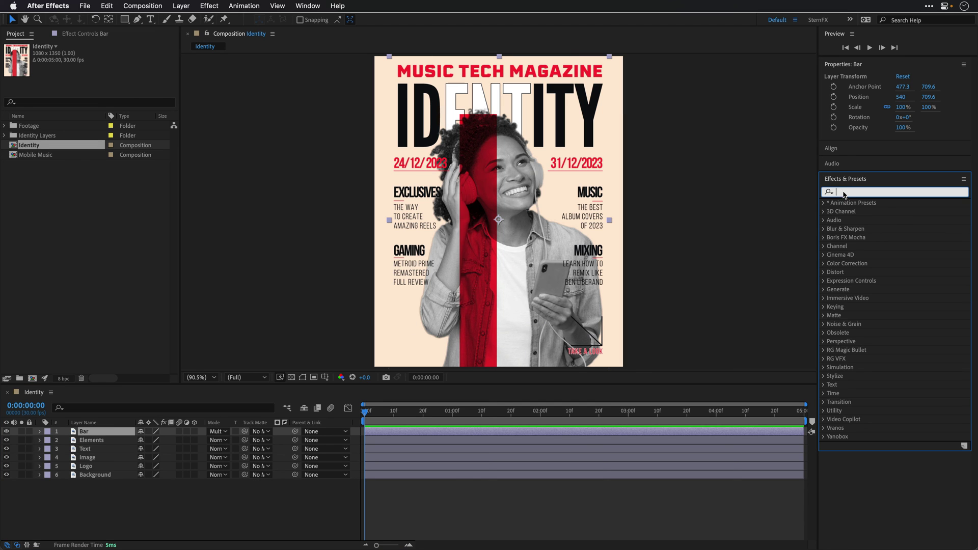
text(linea)
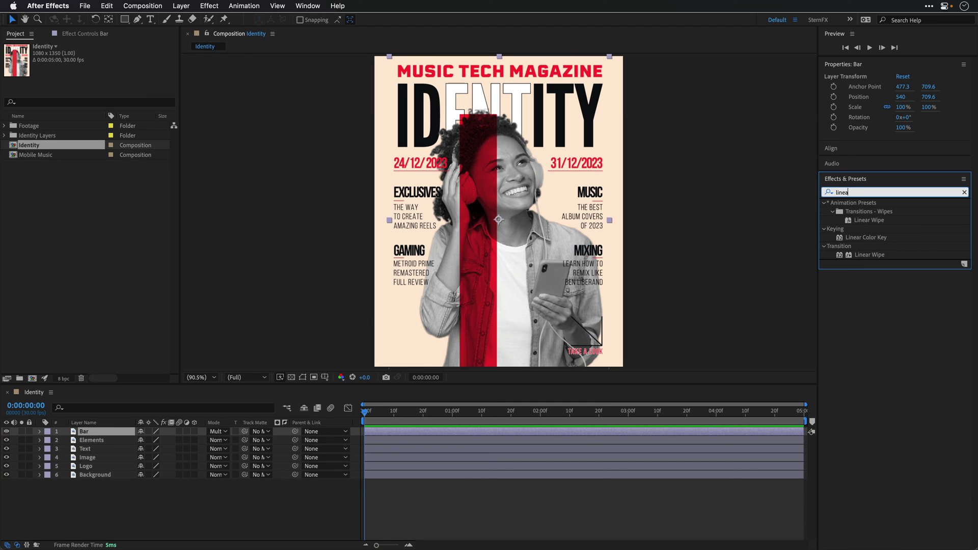
click(860, 222)
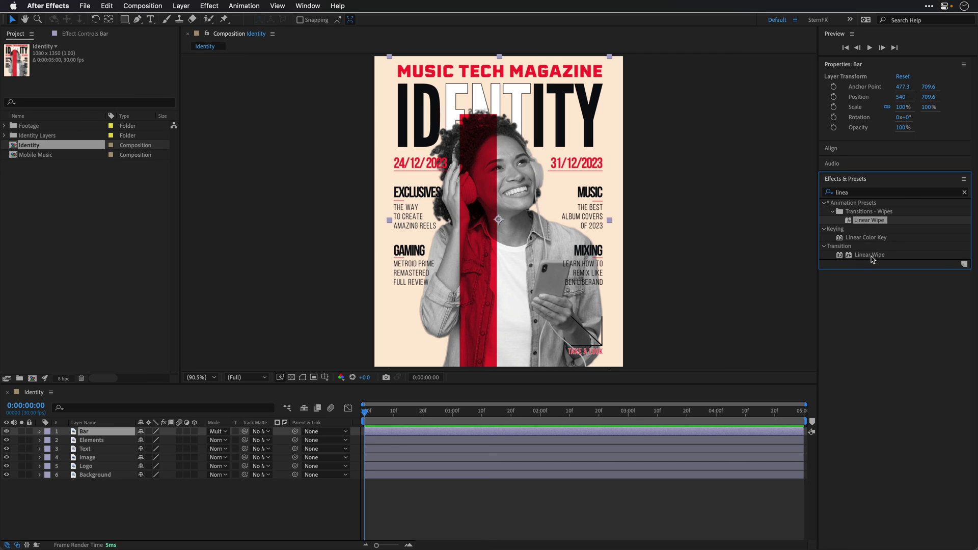
double_click(868, 224)
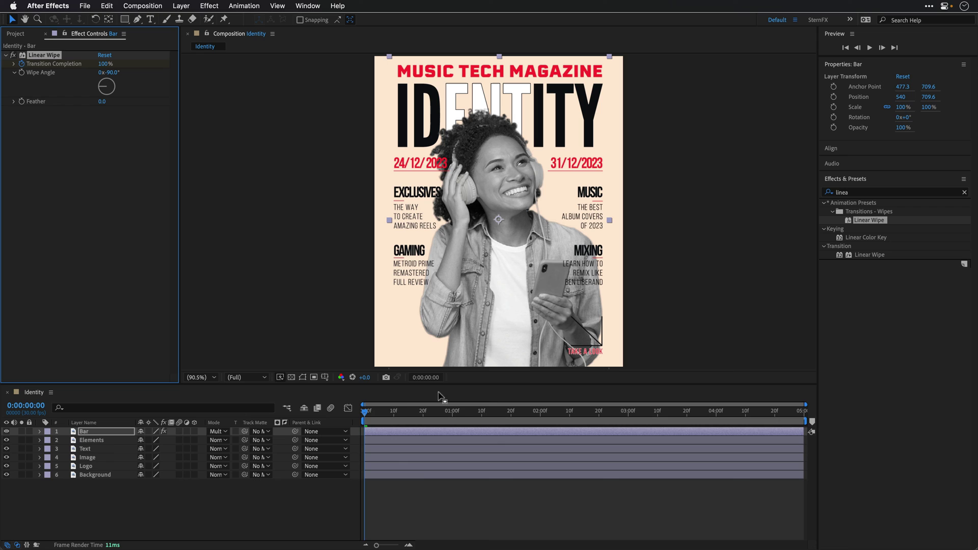
click(109, 72)
text(180)
key(Return)
Step: Preview the wiping bar and move the time back to around one second
click(196, 501)
key(space)
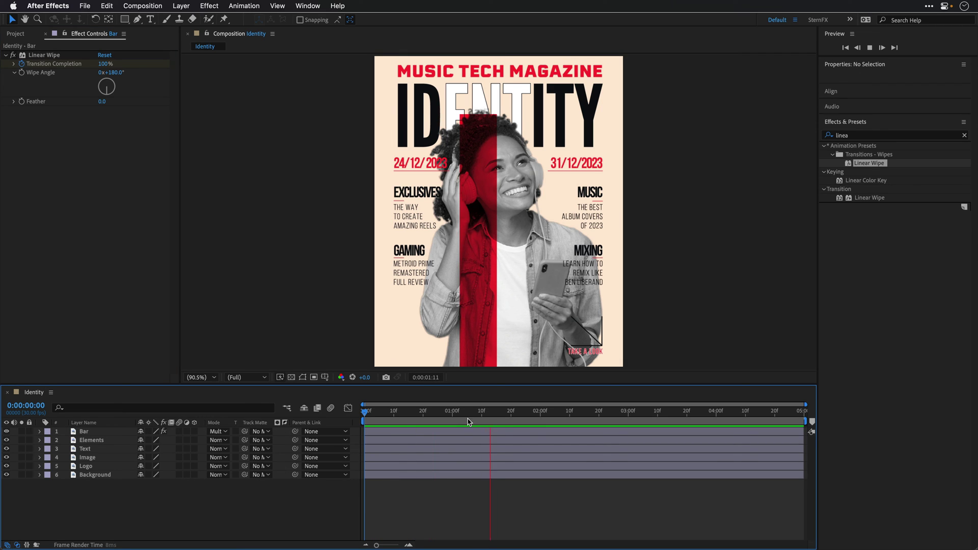
key(space)
drag(362, 416, 466, 409)
Step: Search 'bounce' and apply Scale Bounce - layer markers to the Logo layer
click(87, 466)
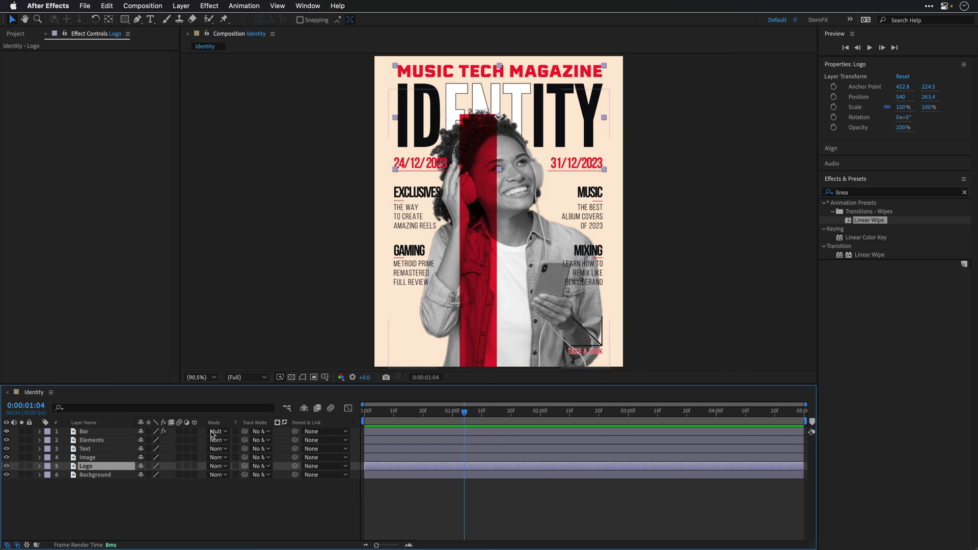
click(964, 192)
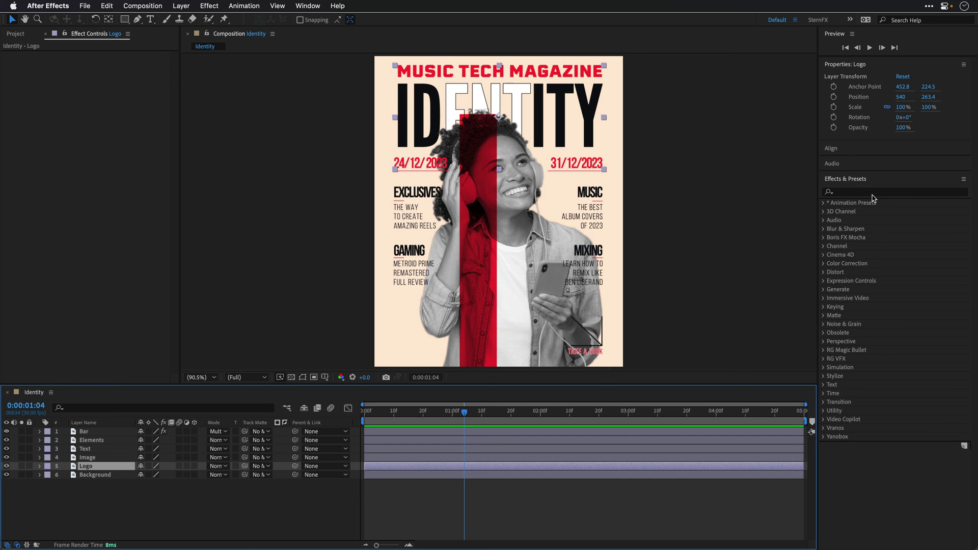
click(871, 192)
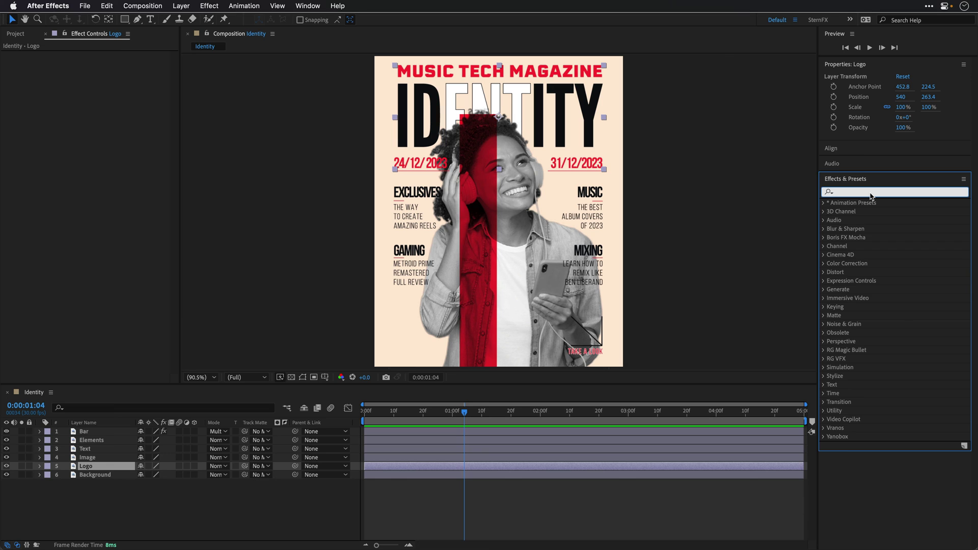
text(bounce)
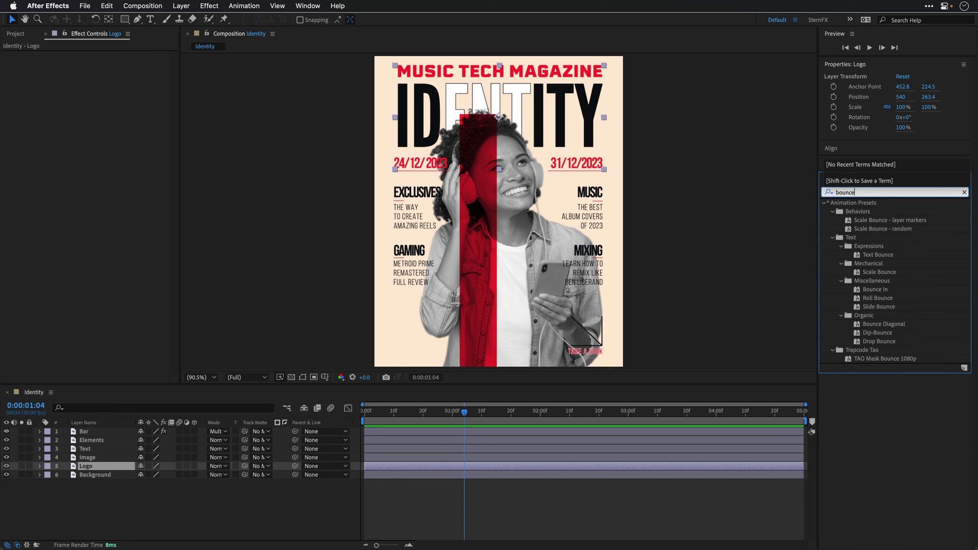
click(833, 238)
click(832, 246)
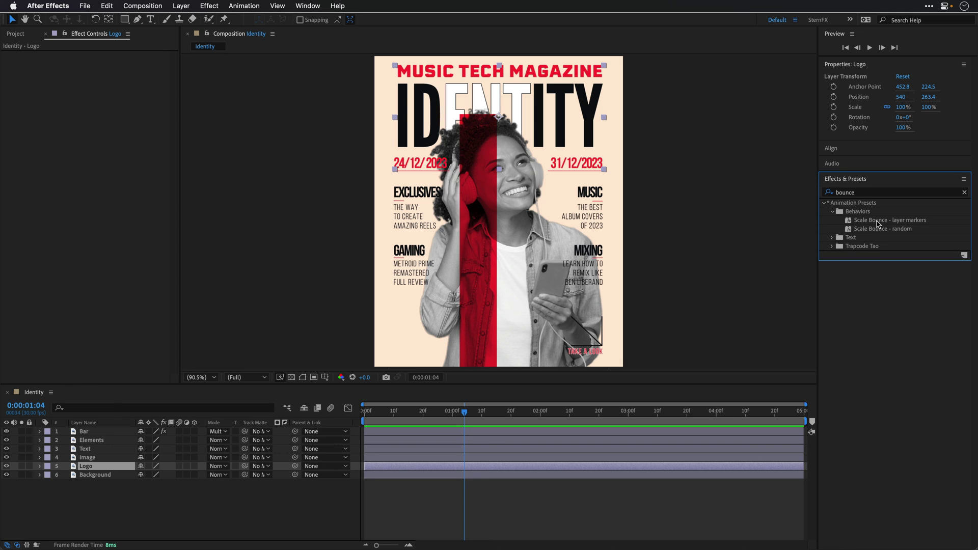
double_click(877, 221)
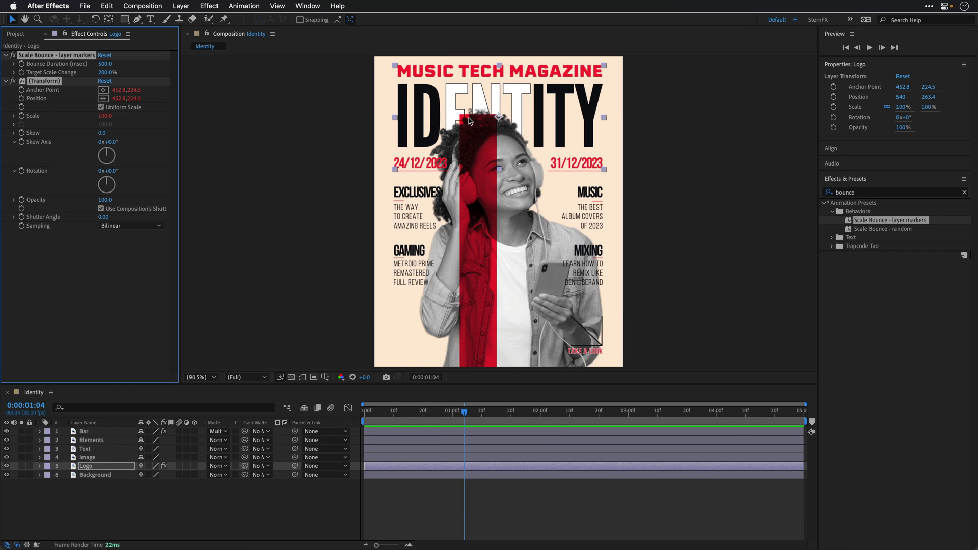
click(96, 468)
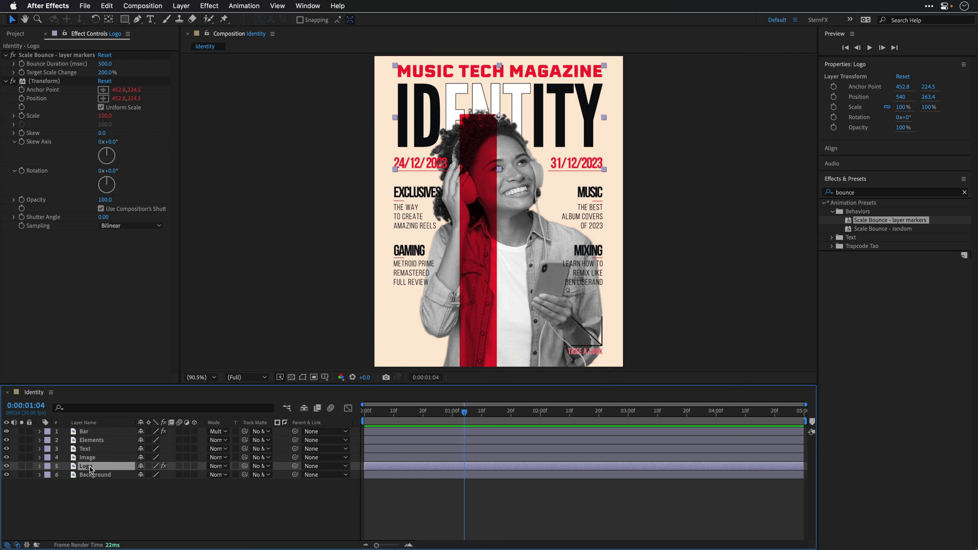
click(184, 5)
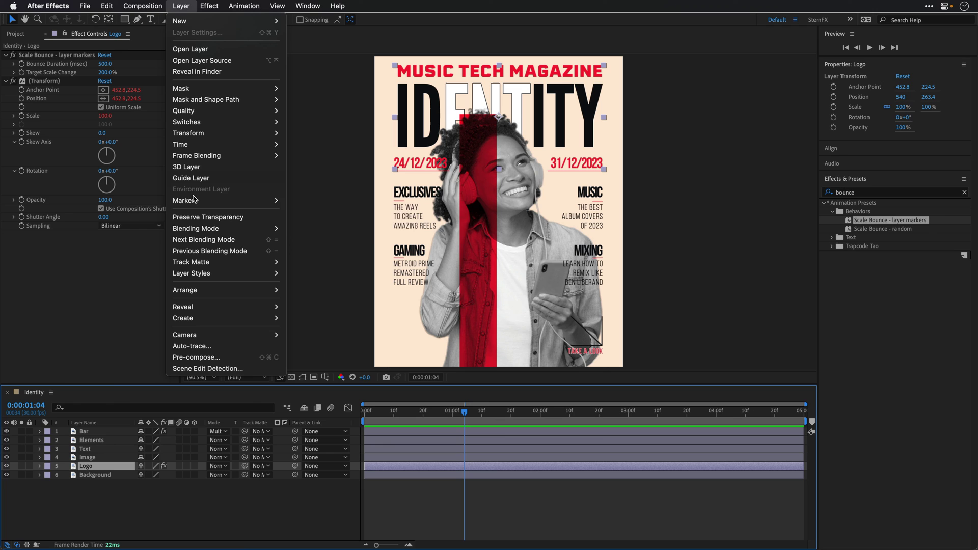
mouse_move(186, 200)
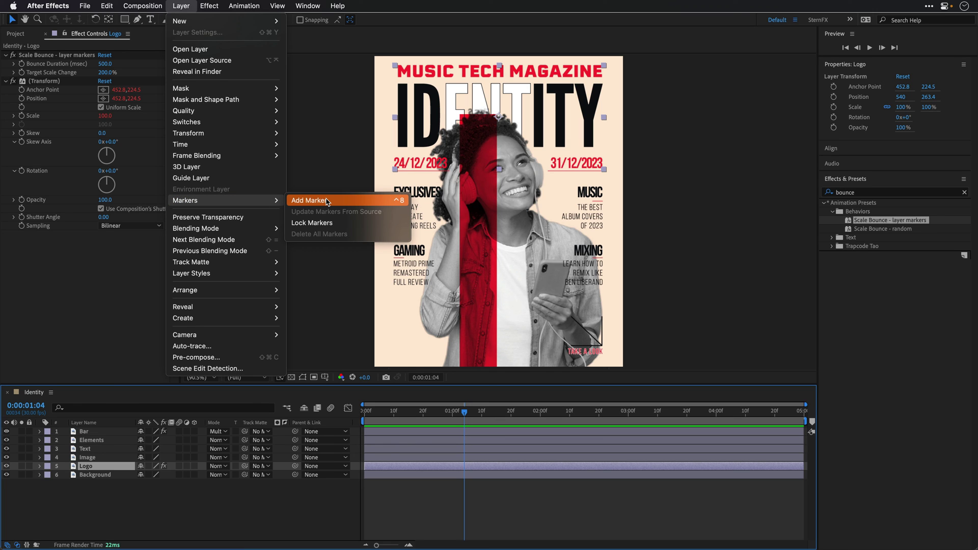
Step: Add a layer marker on Logo at the current time with a 150% target scale change
click(327, 202)
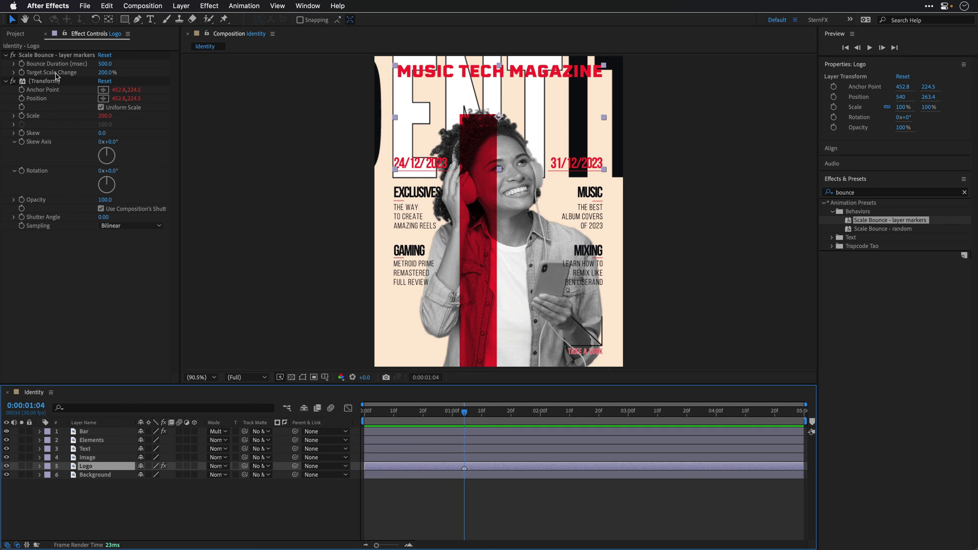
click(107, 72)
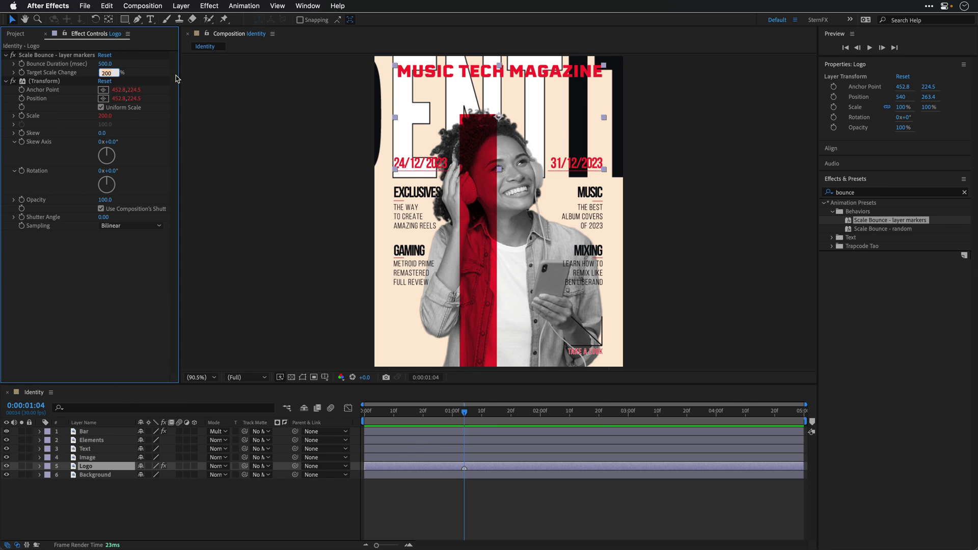
text(150)
key(Return)
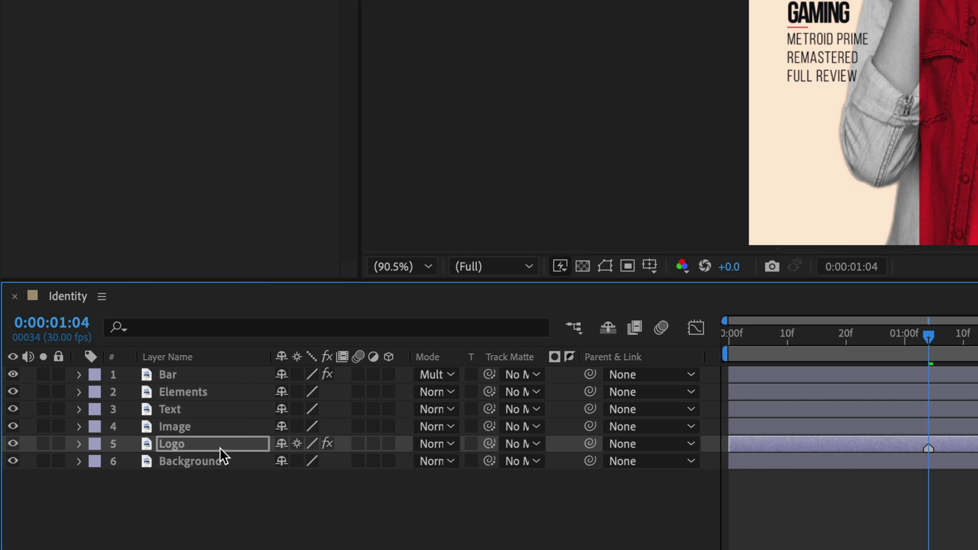
Step: Preview the bouncing logo from the start of the timeline
click(726, 335)
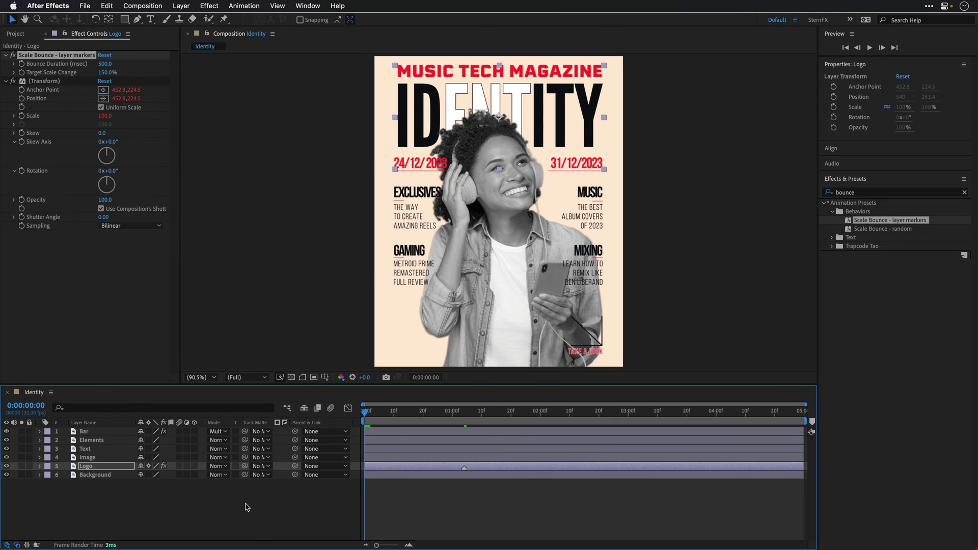
key(space)
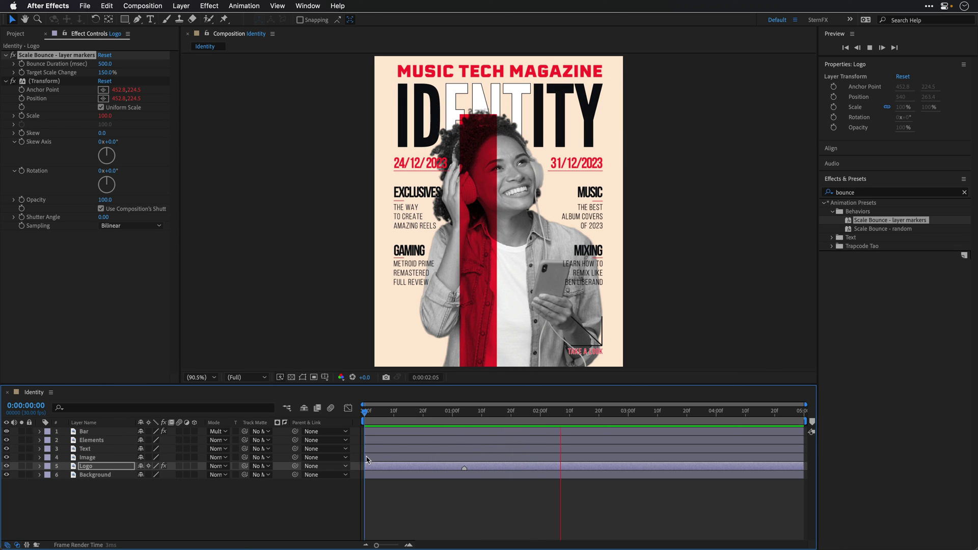
key(space)
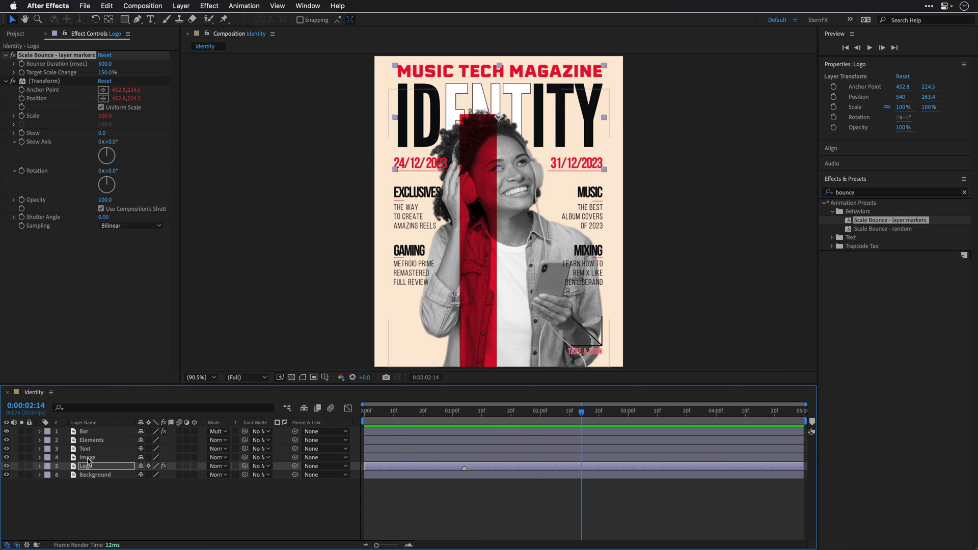
Step: Alt-drag the Mobile Music composition onto the Image layer to replace its source
click(87, 458)
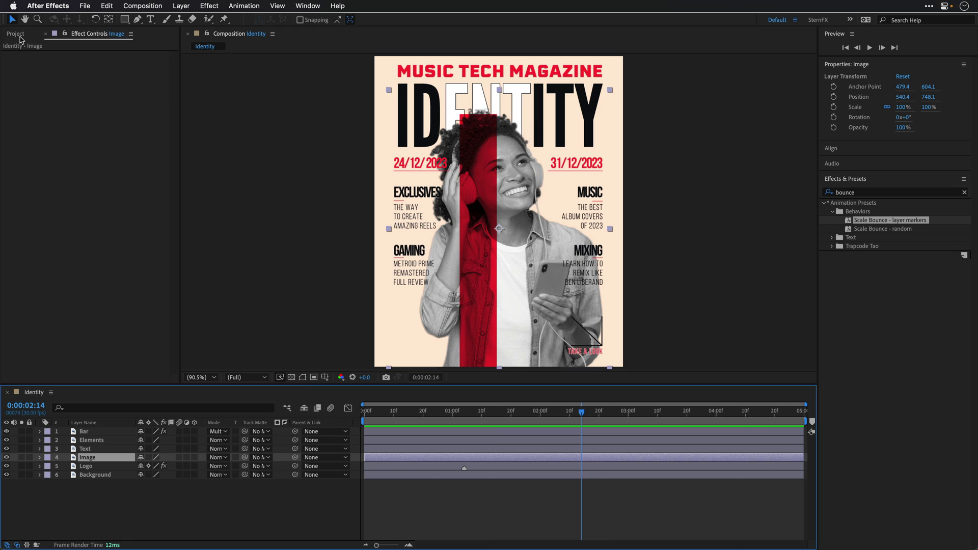
click(19, 37)
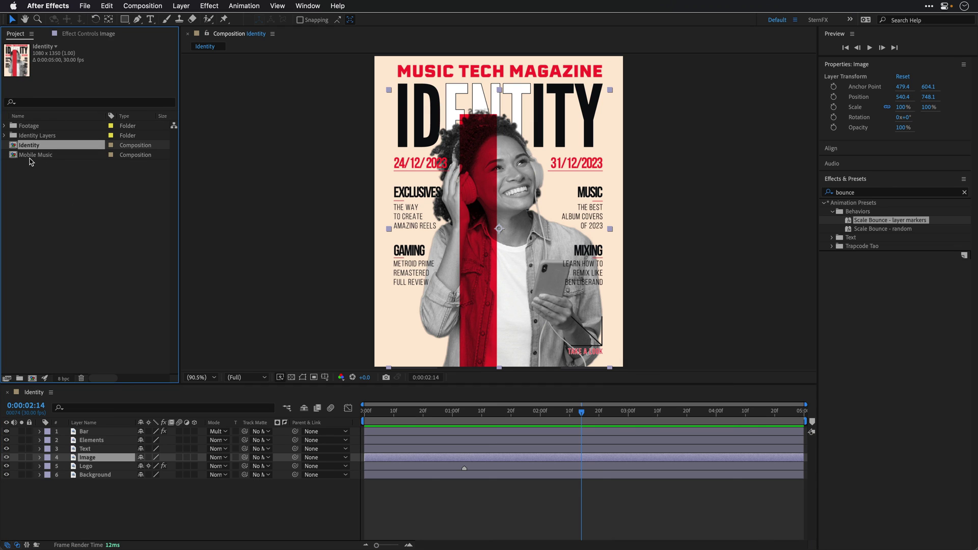
click(31, 157)
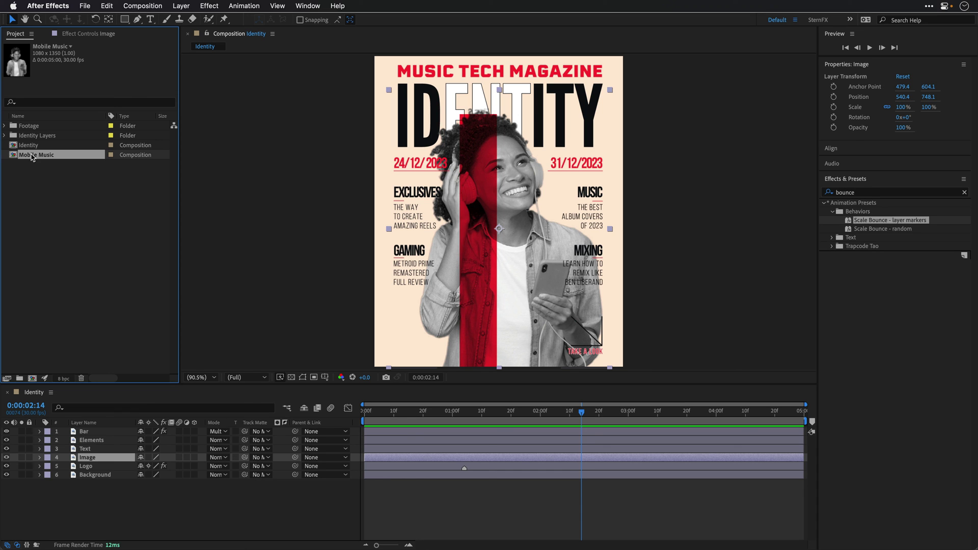
mouse_move(32, 157)
mouse_down()
mouse_move(61, 177)
mouse_move(513, 226)
mouse_up()
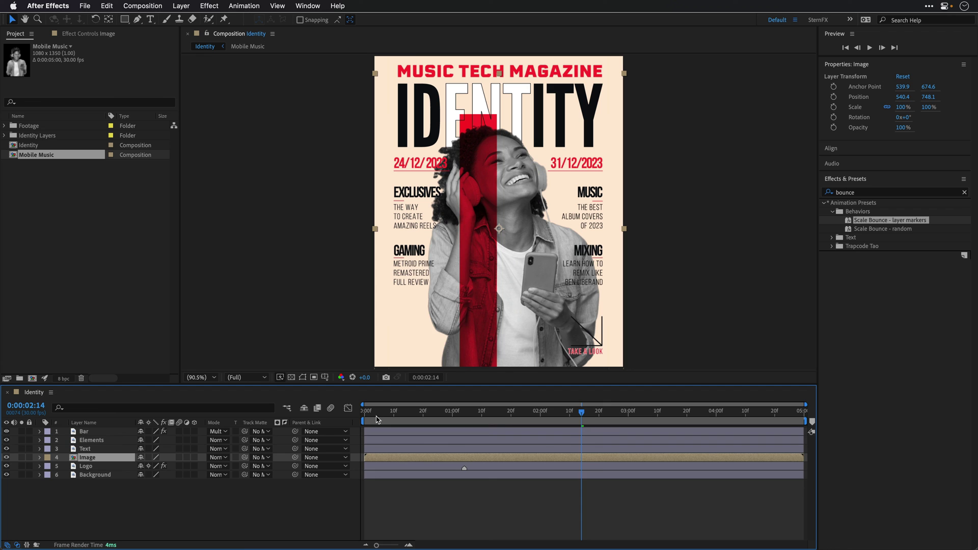
Step: Preview the cover with the new footage from the start
click(363, 414)
key(space)
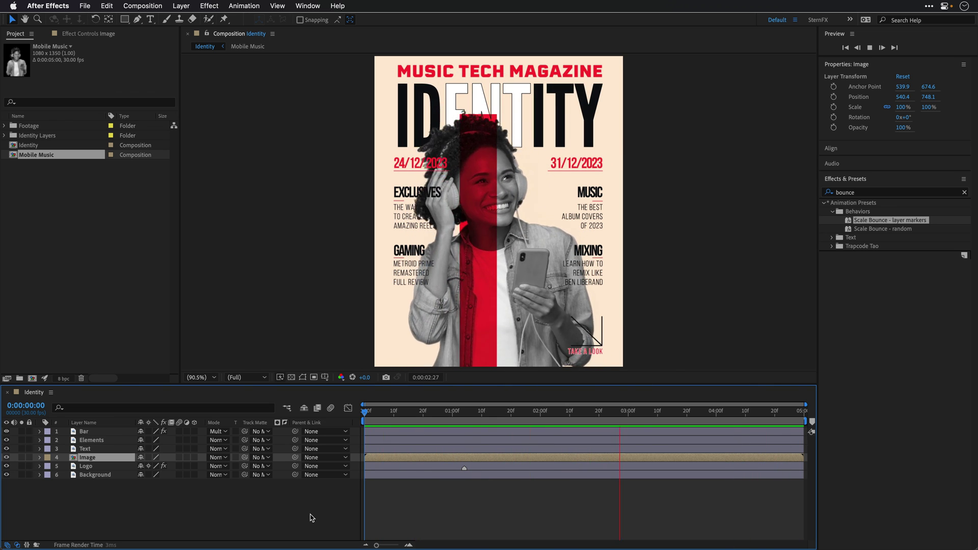
key(space)
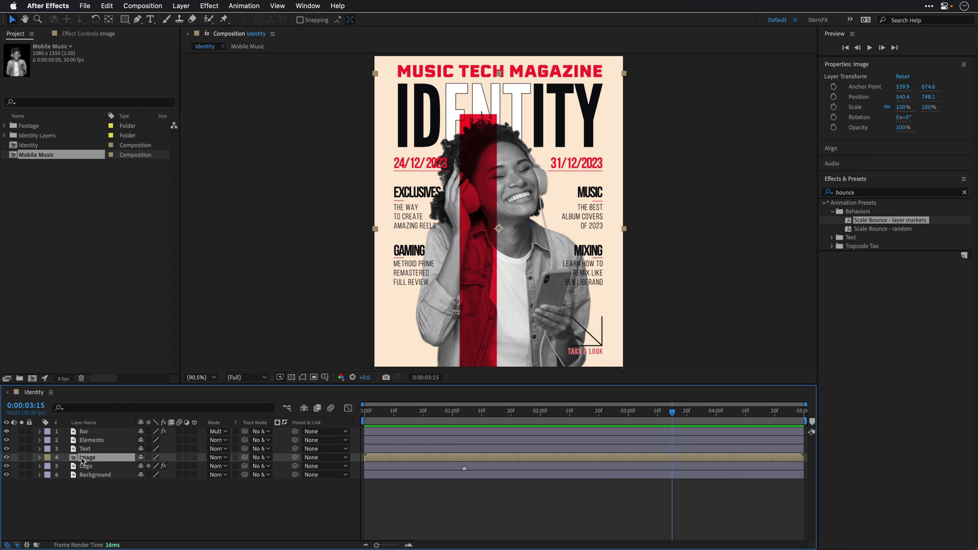
Step: Disable the Black & White effect on the Mobile Music video clip and return to the Identity comp
double_click(84, 460)
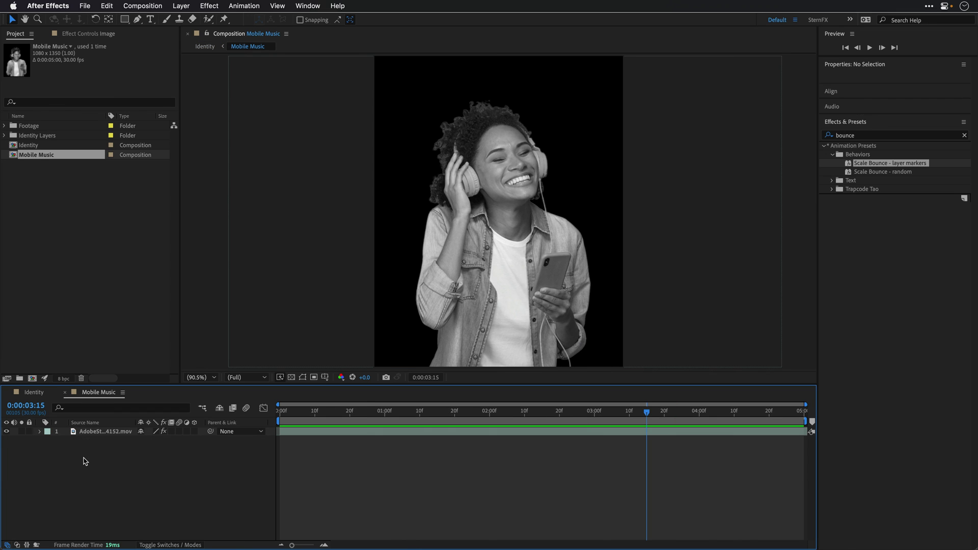
click(112, 433)
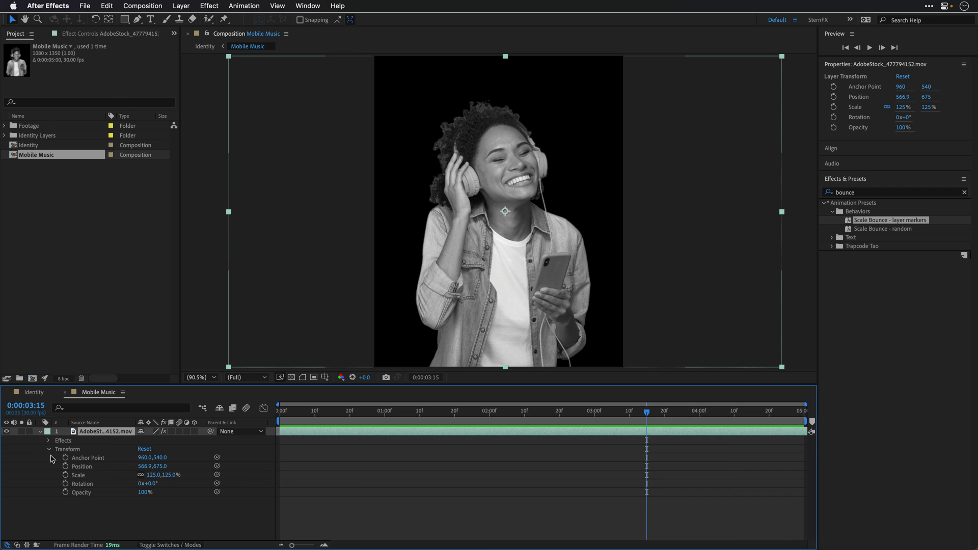
click(49, 450)
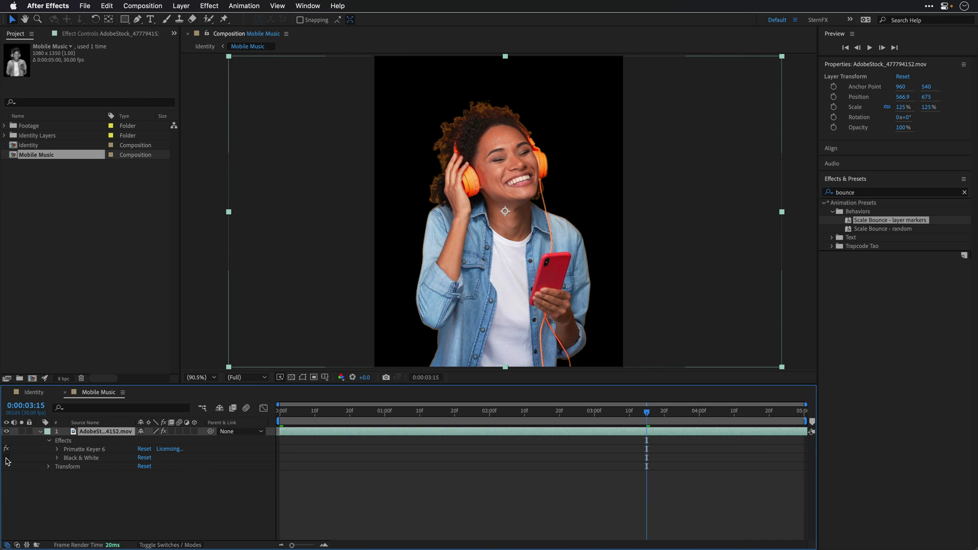
click(34, 393)
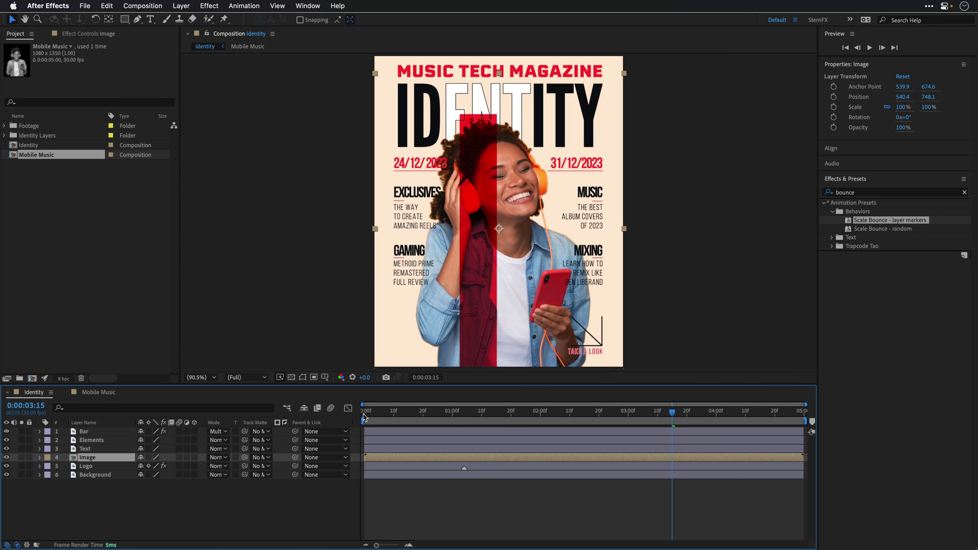
Step: Play the finished cover from the first frame and maximize the Composition panel with the backtick key
click(364, 413)
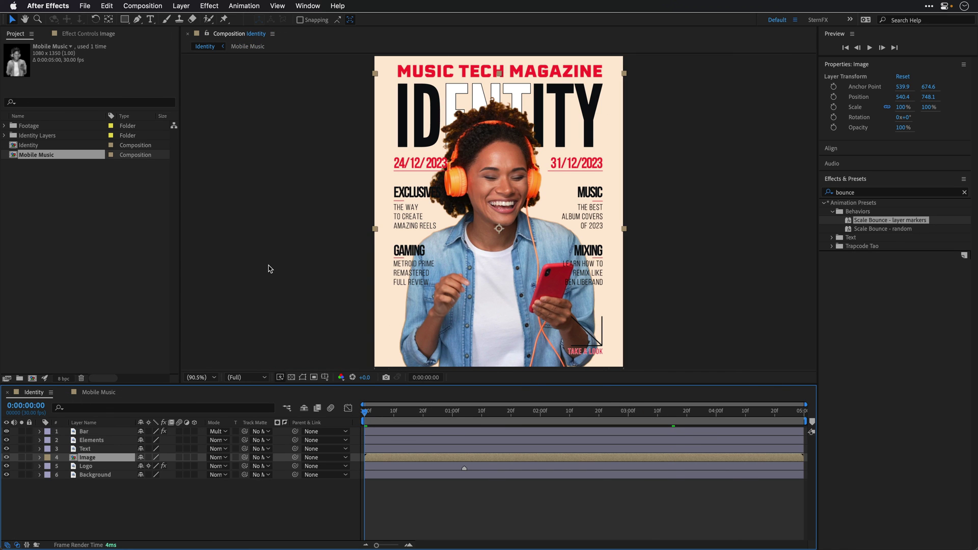
key(space)
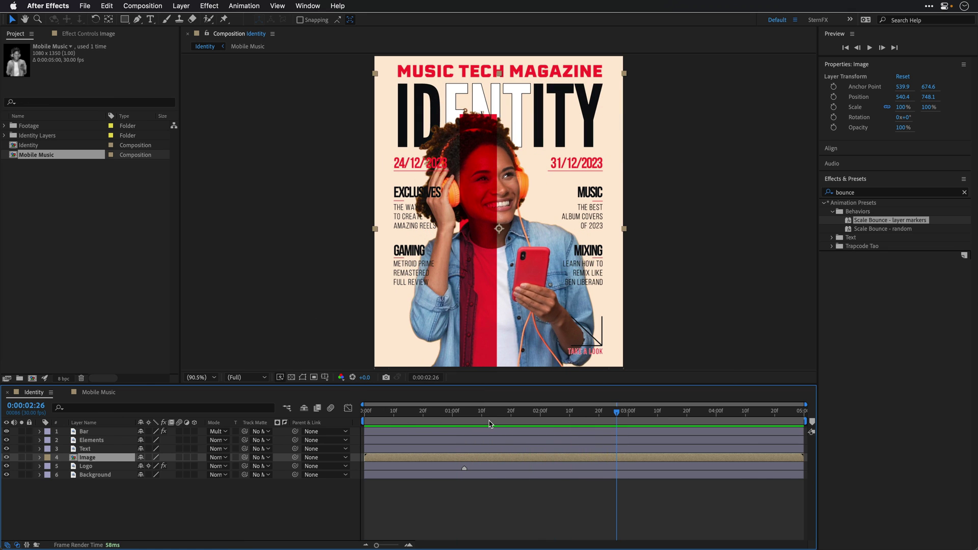
key(space)
key(space)
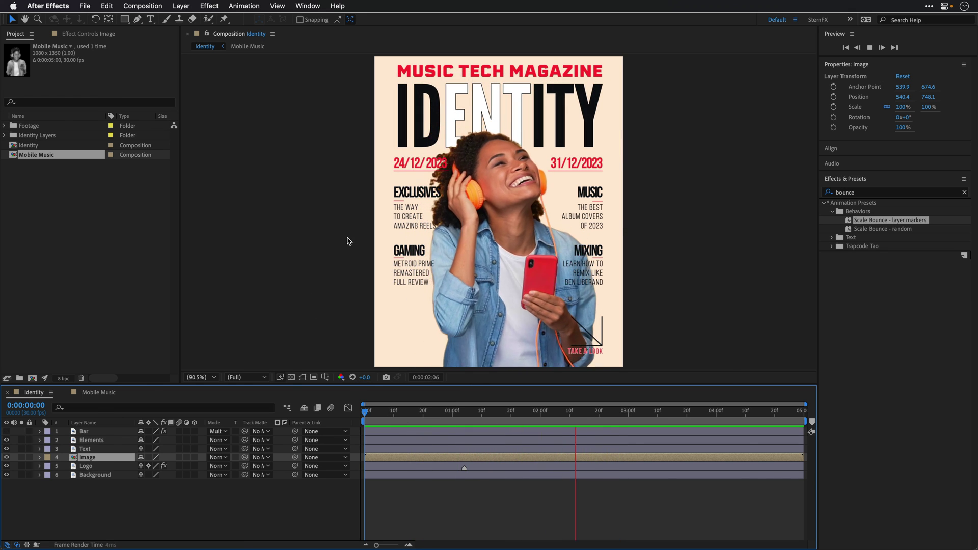
key(grave)
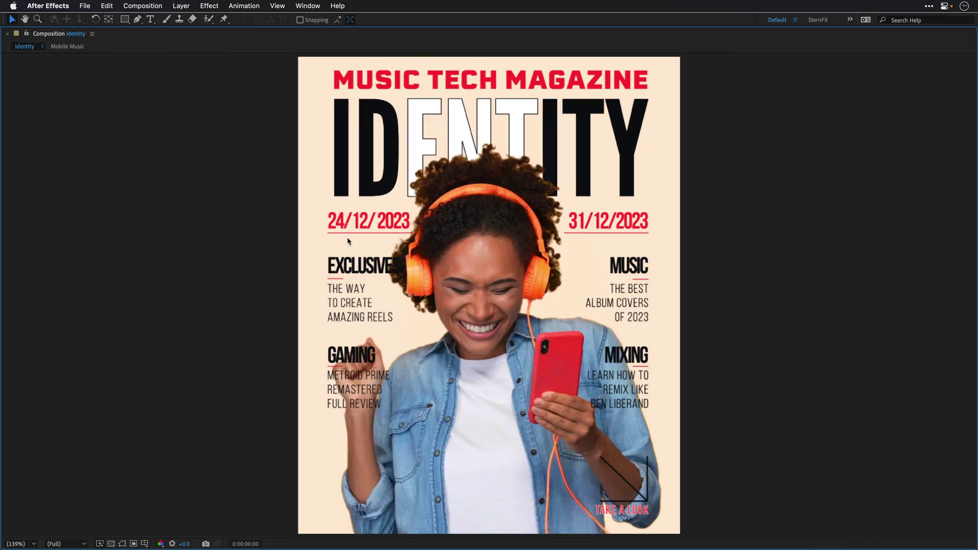